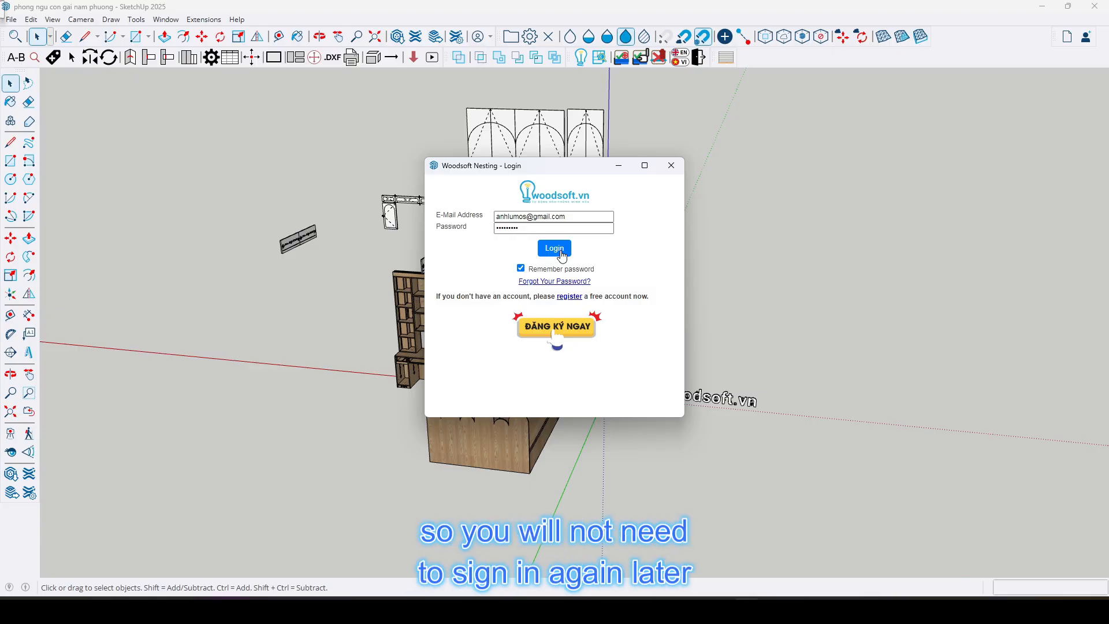
Log in to Woodsoft Nesting with the remembered account credentials.
left_click(555, 248)
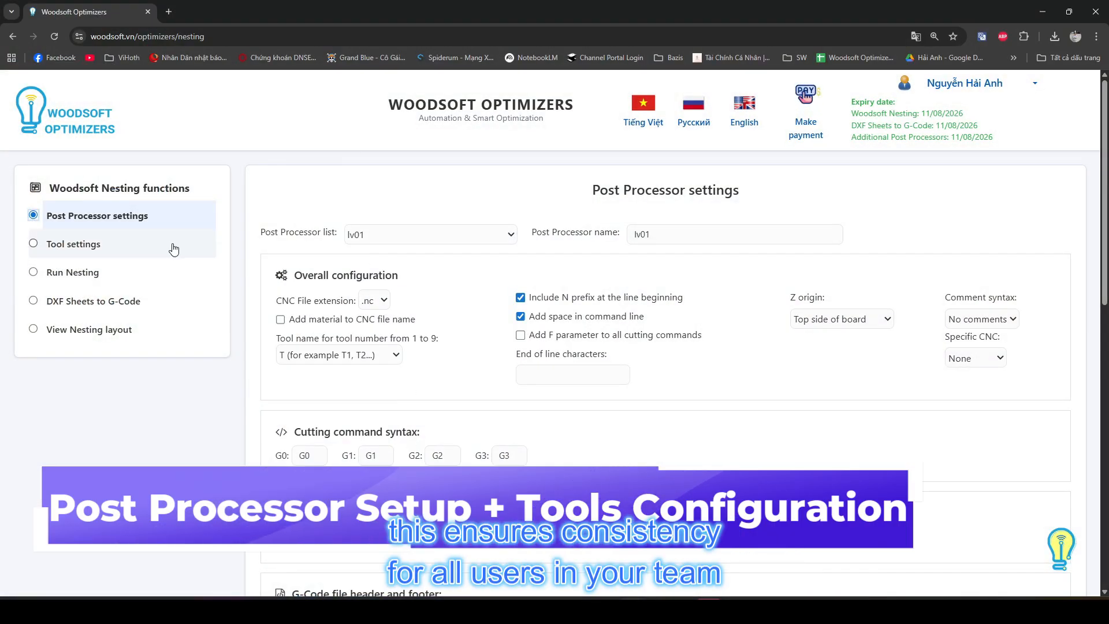
Switch to the Woodsoft Optimizers page in the browser and review the post processor settings through to the tool and drilling bit change commands.
scroll(173, 248, "down", 1)
scroll(175, 258, "up", 1)
scroll(457, 290, "down", 7)
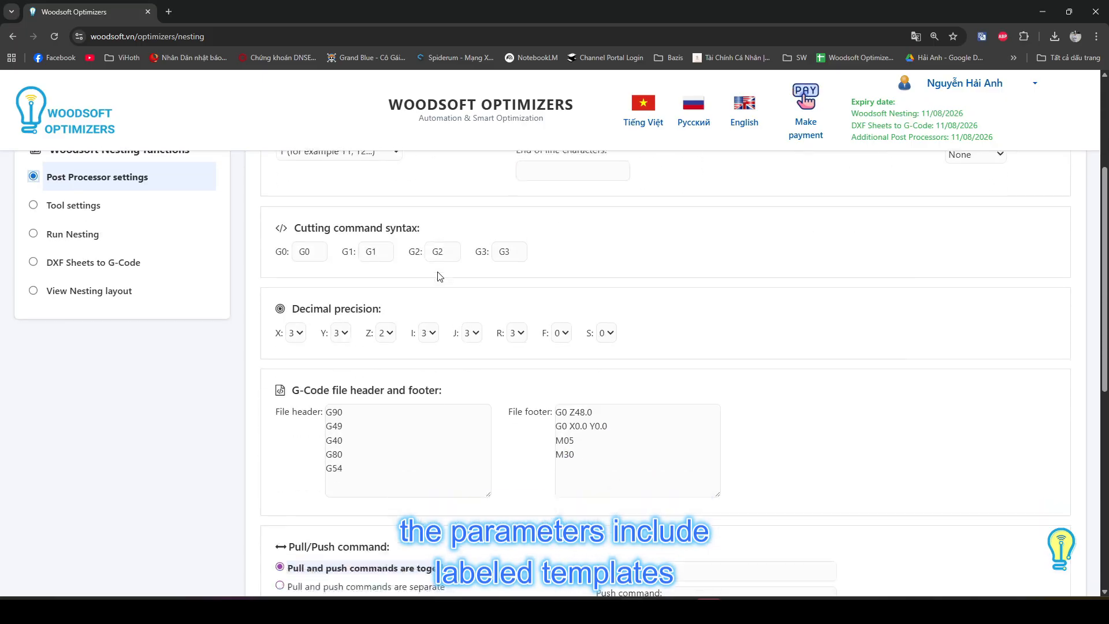
scroll(438, 276, "down", 4)
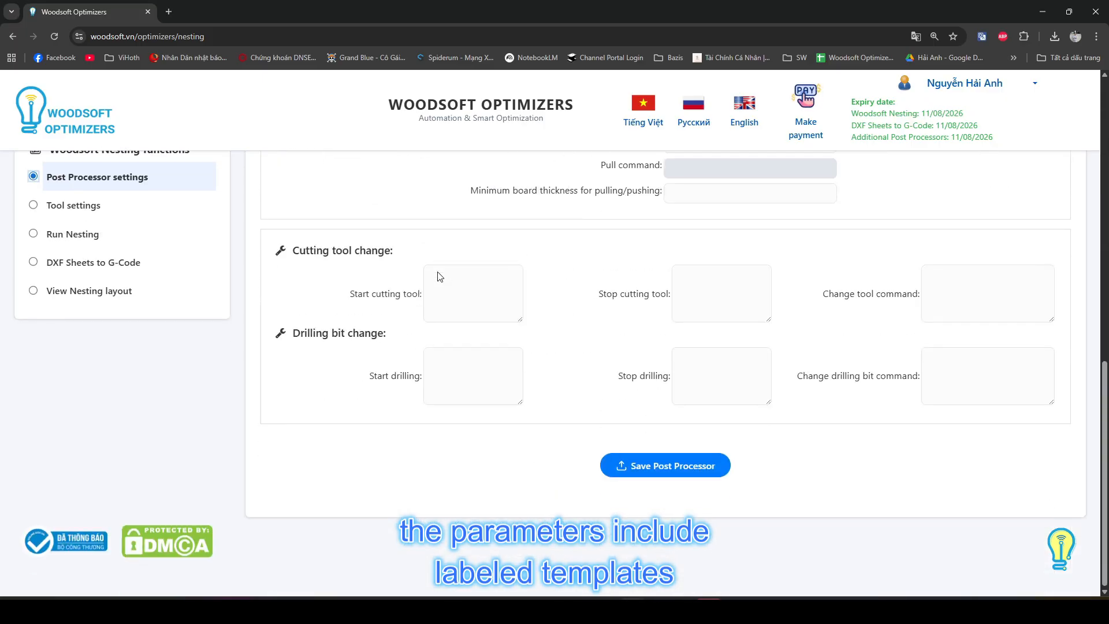
Open the tool settings and review the tool list and the cutting, drilling and Profile-On process tables.
left_click(127, 216)
scroll(416, 231, "up", 6)
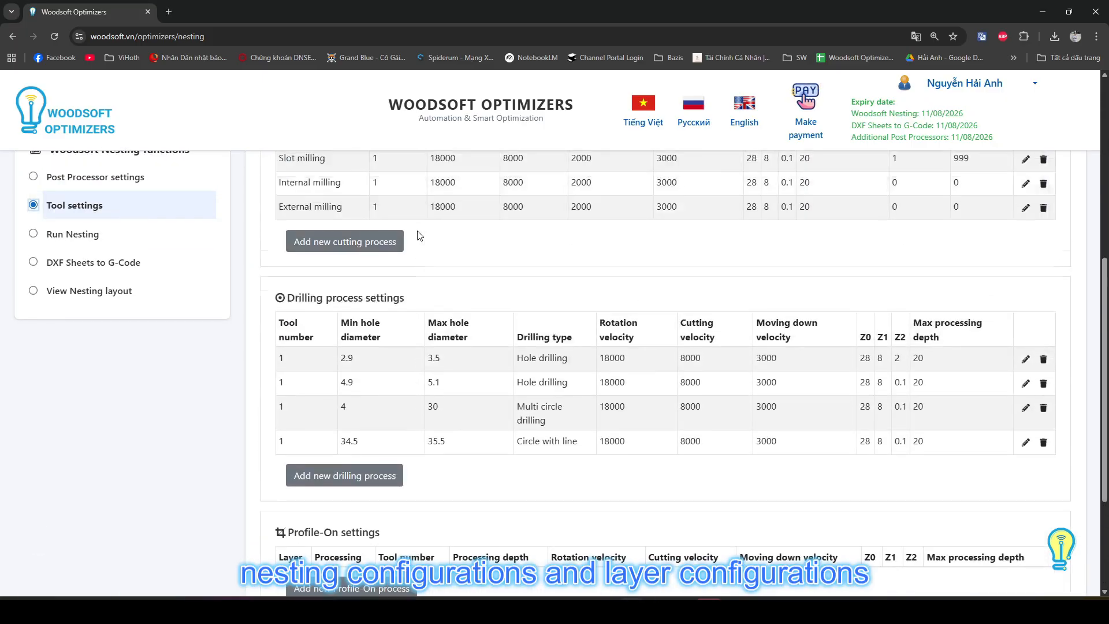
scroll(420, 236, "up", 4)
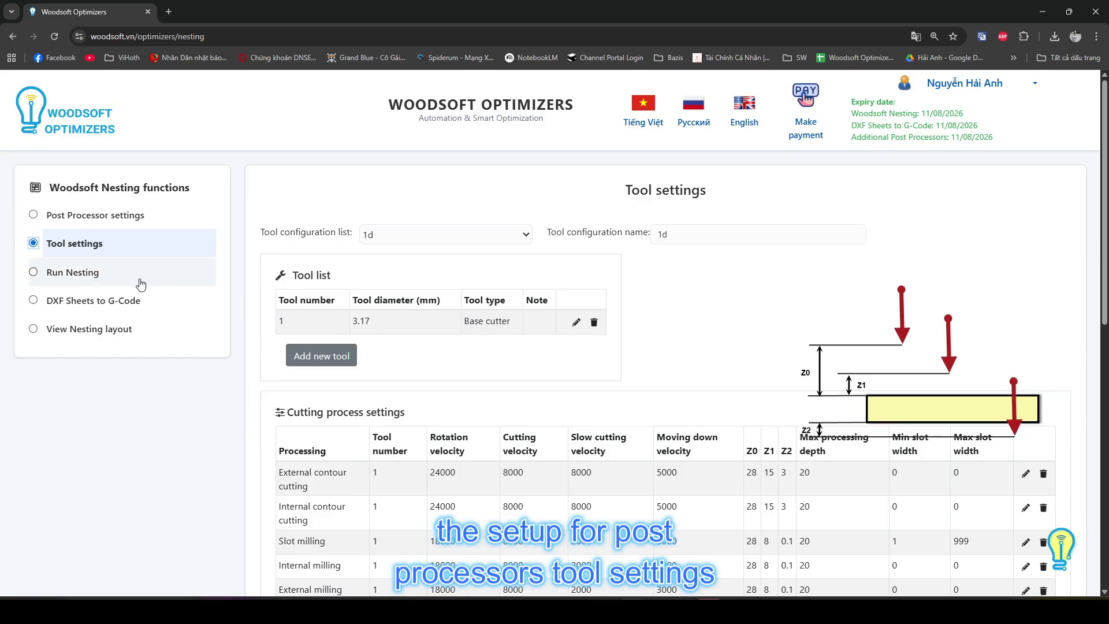
Open the Run Nesting settings and review the label, automatic labeling, export, board, nesting and double cut parameters.
left_click(141, 284)
scroll(376, 266, "down", 4)
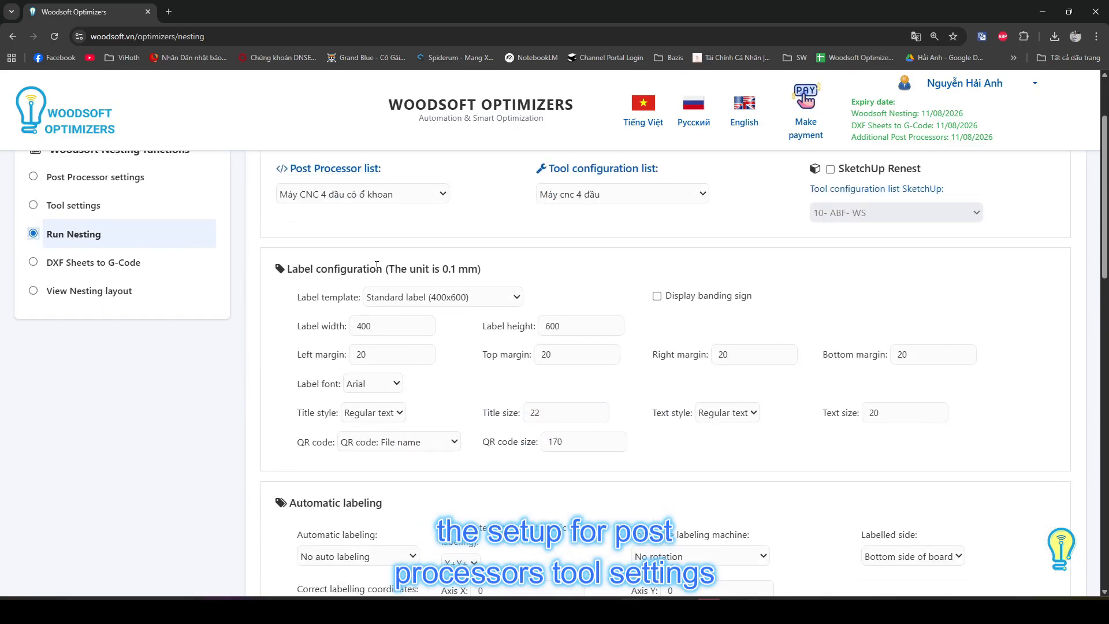
scroll(377, 266, "down", 7)
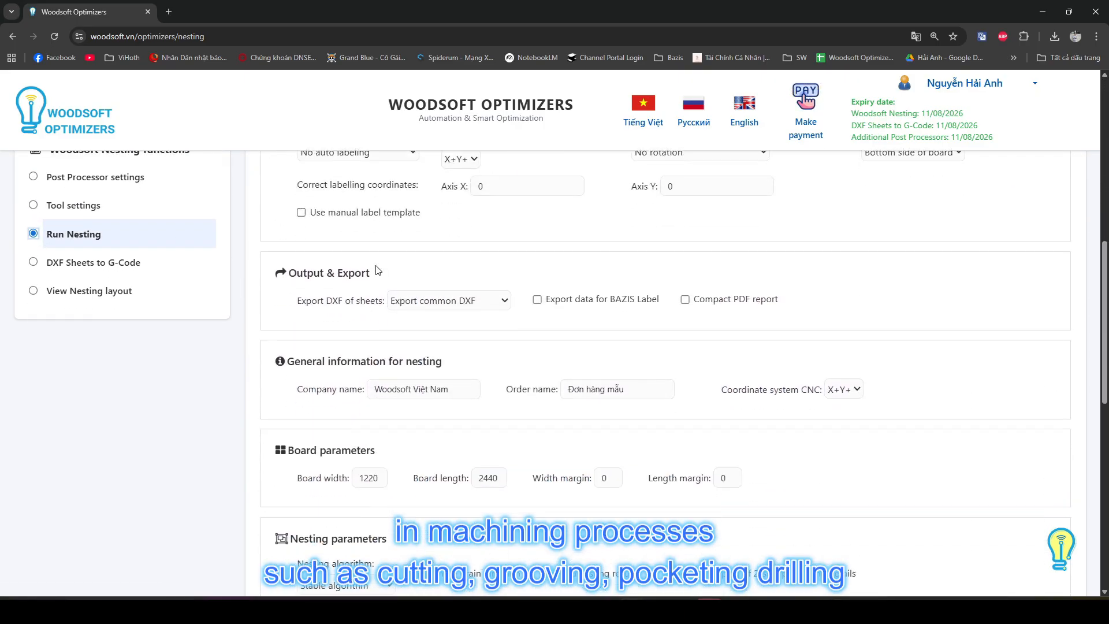
scroll(376, 270, "down", 8)
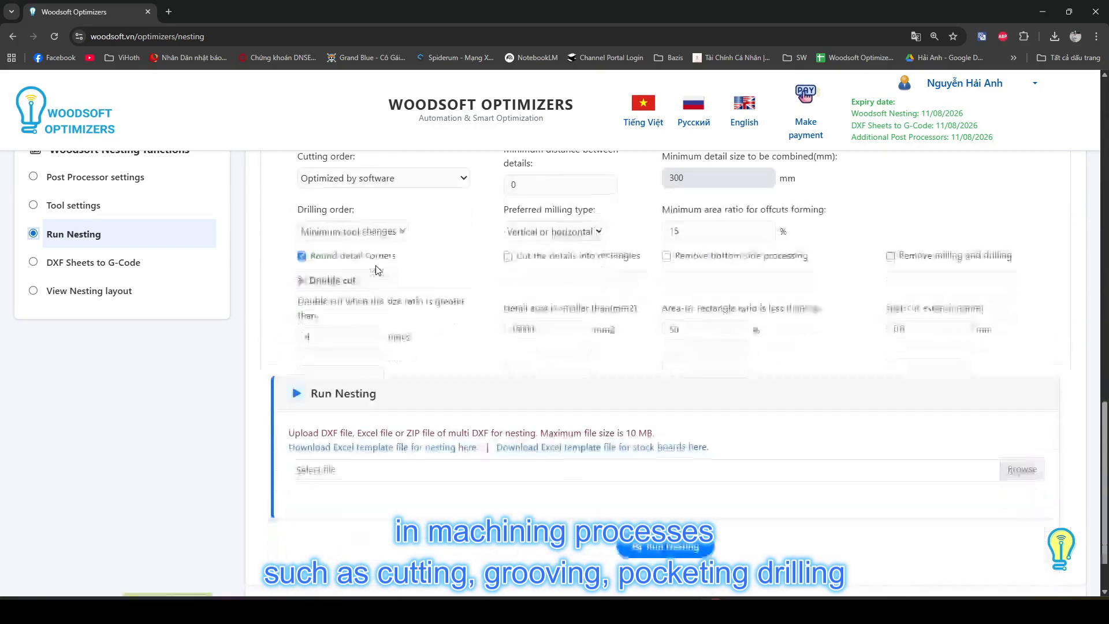
scroll(376, 270, "up", 1)
scroll(376, 270, "down", 1)
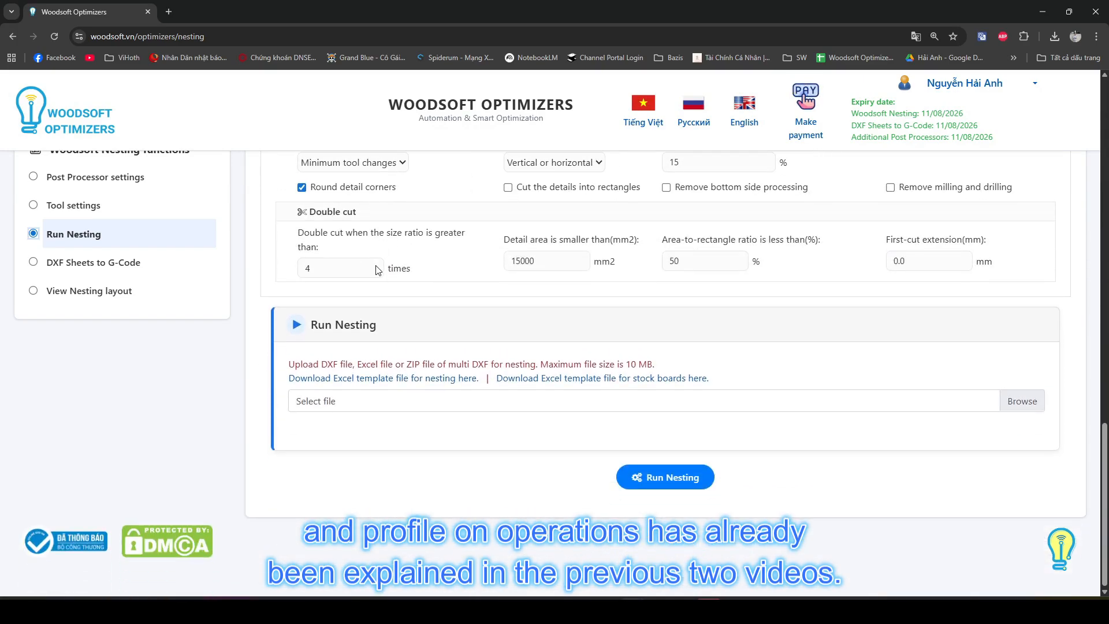
scroll(377, 270, "up", 4)
scroll(377, 269, "up", 7)
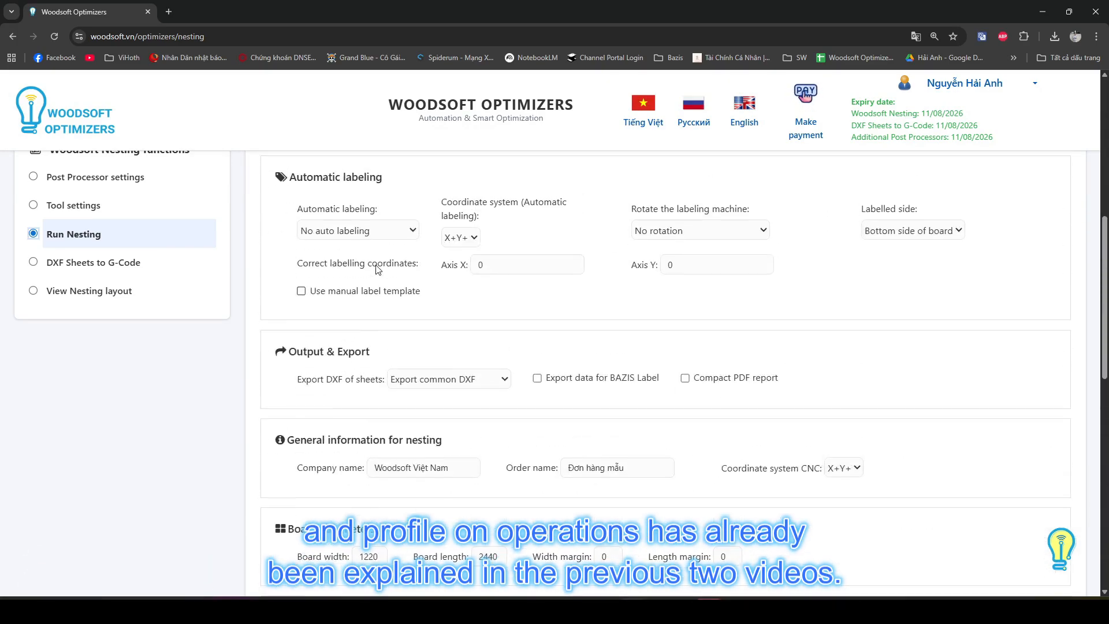
scroll(376, 270, "up", 3)
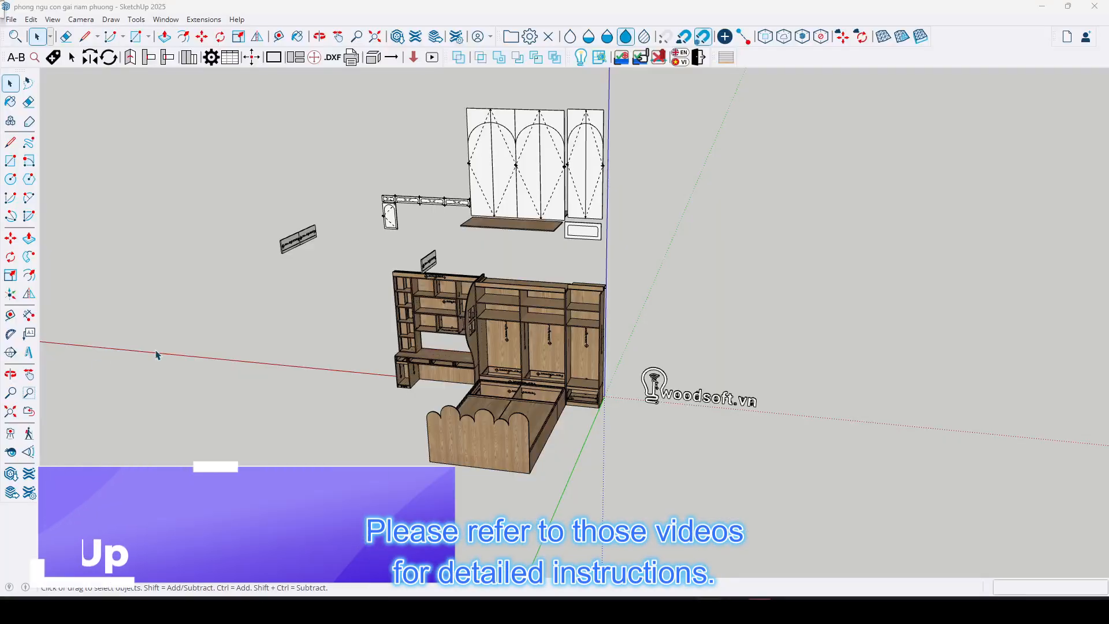
Switch to SketchUp, open the plugin settings and start a new fitting based on Cam drill.
left_click(212, 60)
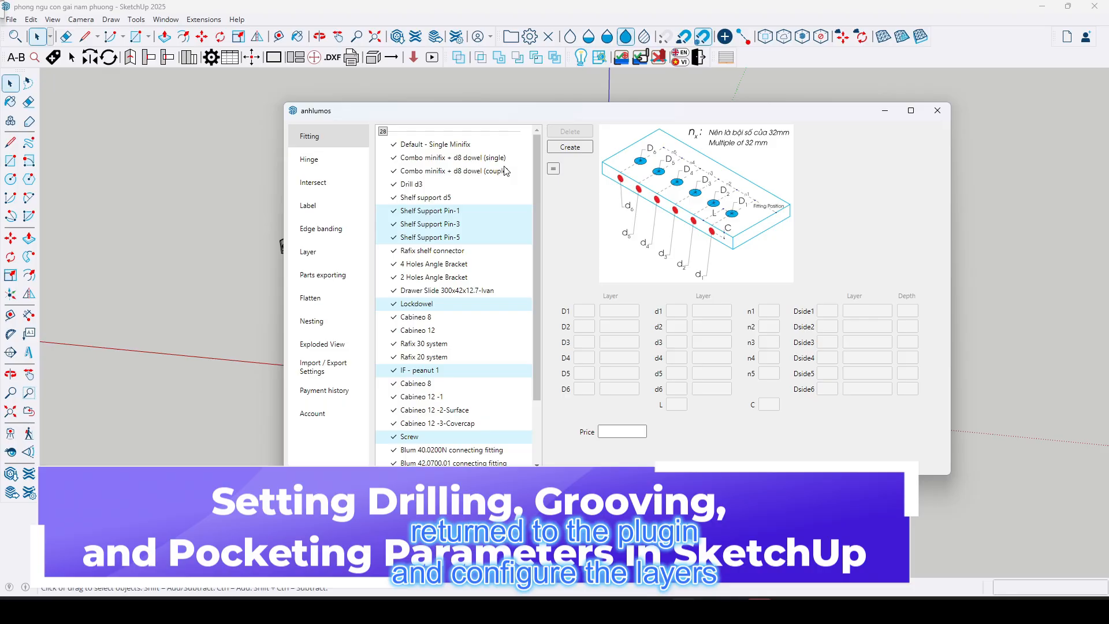
scroll(505, 167, "down", 3)
left_click(453, 464)
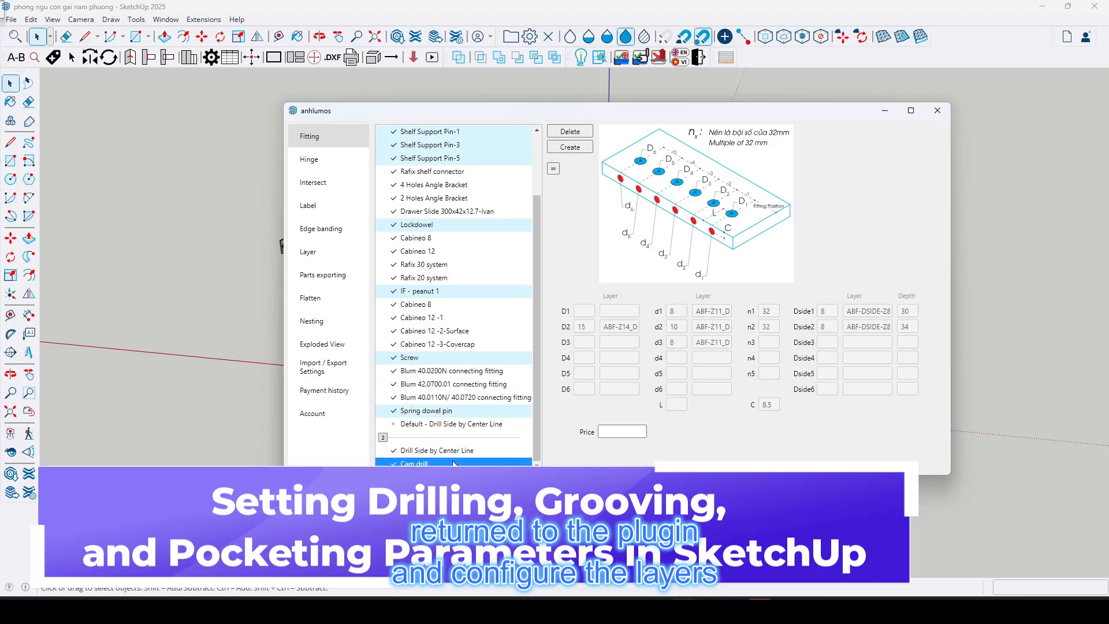
left_click(570, 147)
Examine the Cam drill fitting's layer names for d2, D2, d3 and Dside2, along with its C value.
left_click_drag(695, 327, 713, 327)
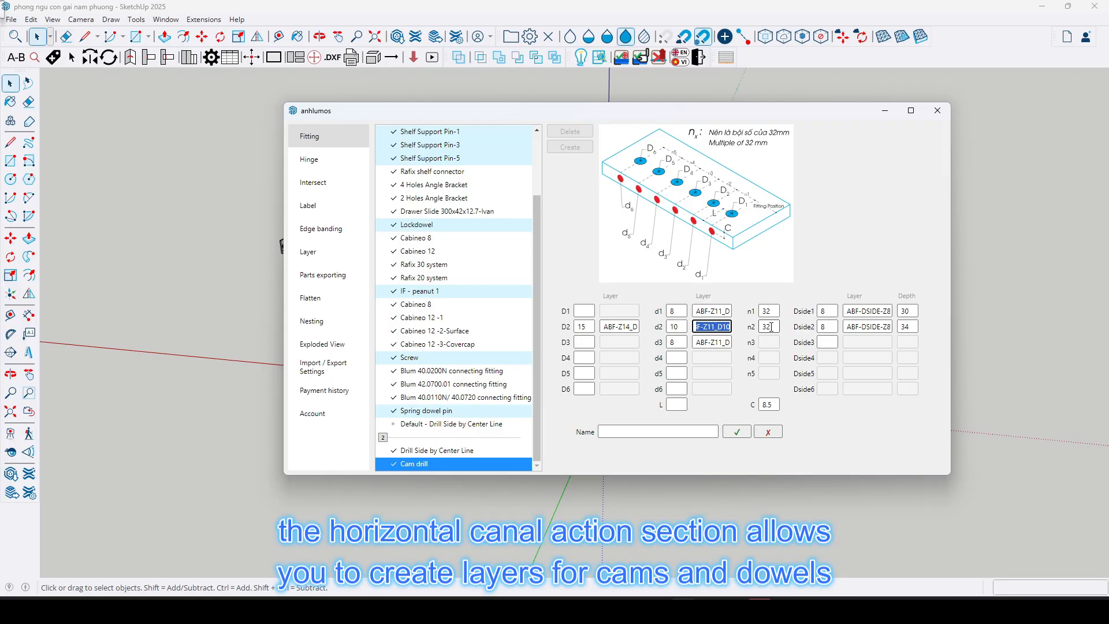
left_click(679, 344)
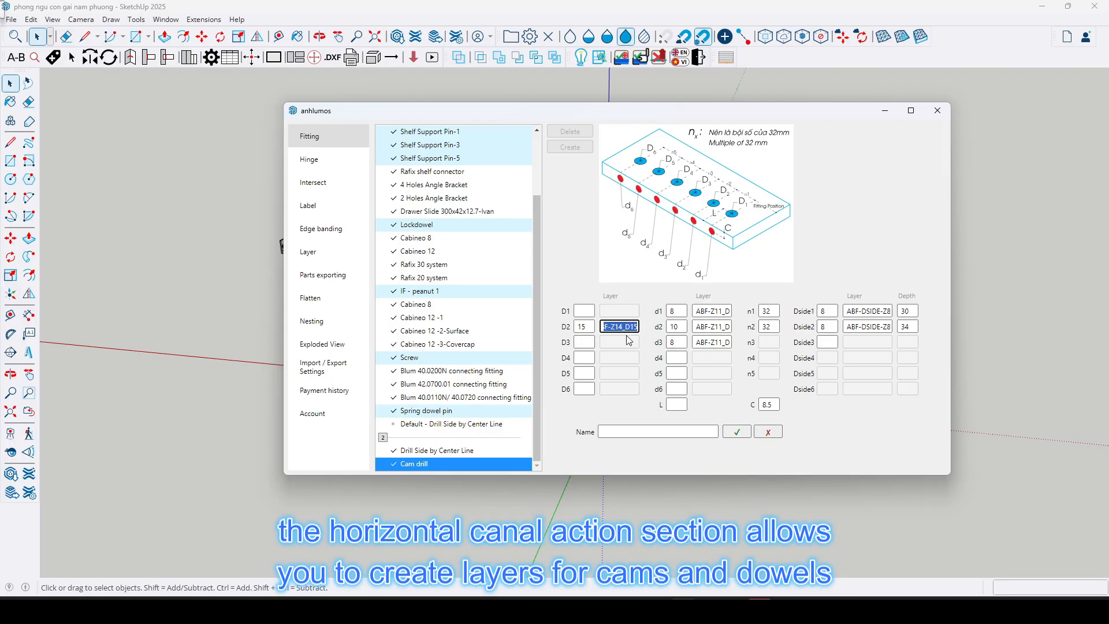
left_click(648, 359)
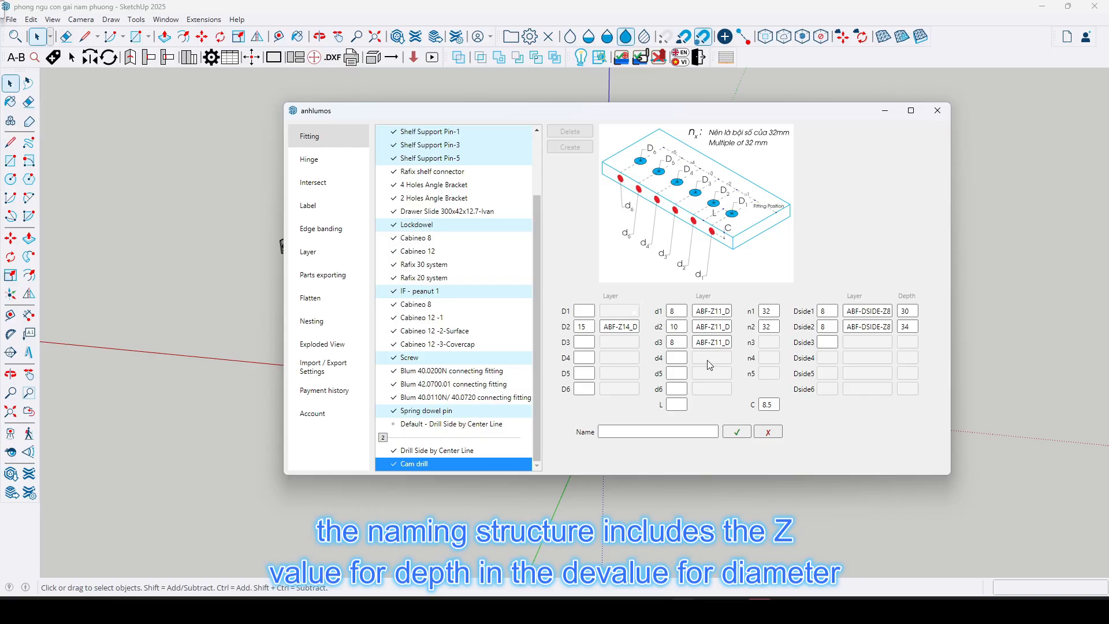
left_click_drag(700, 342, 734, 345)
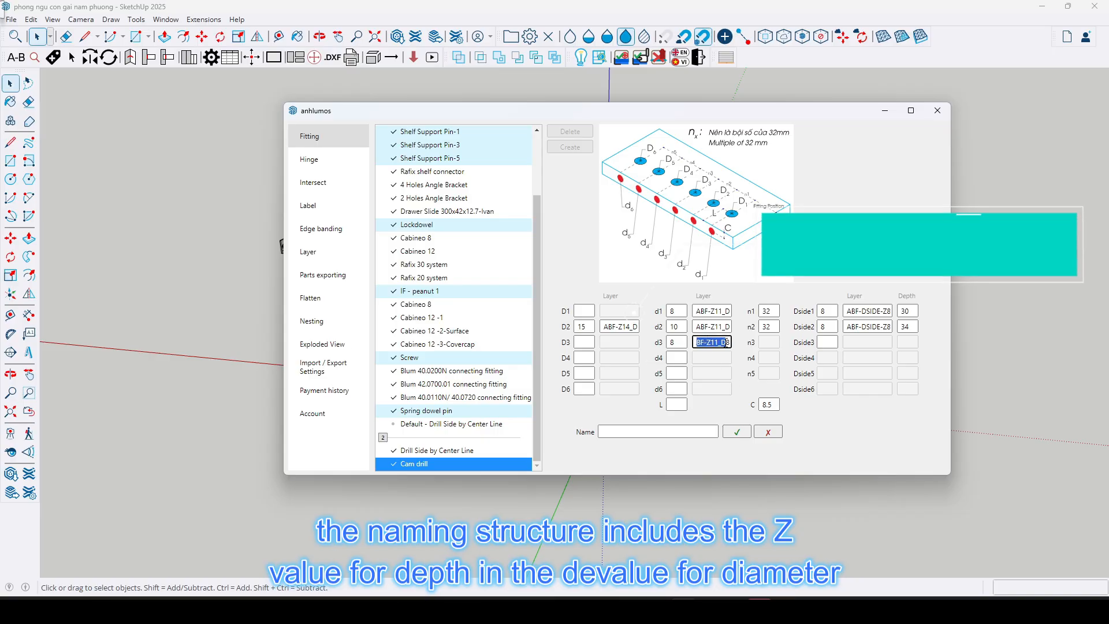
left_click(737, 377)
left_click_drag(886, 326, 907, 327)
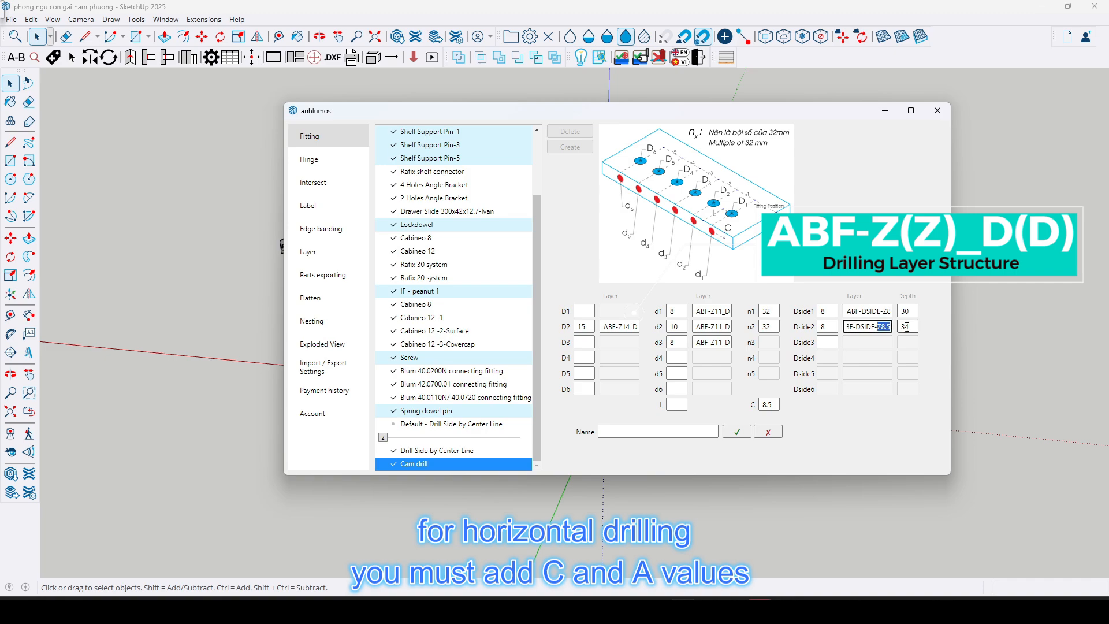
left_click(777, 407)
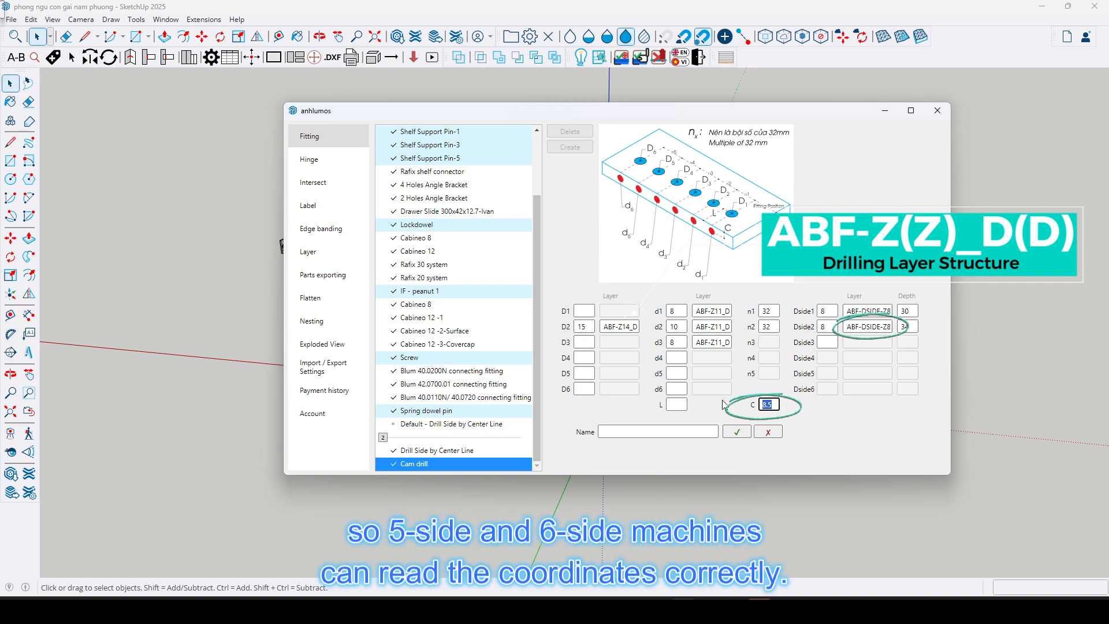
Open the hinge settings and examine the drilling layer names of the hinge Bản lề WS.
left_click(316, 163)
left_click(433, 213)
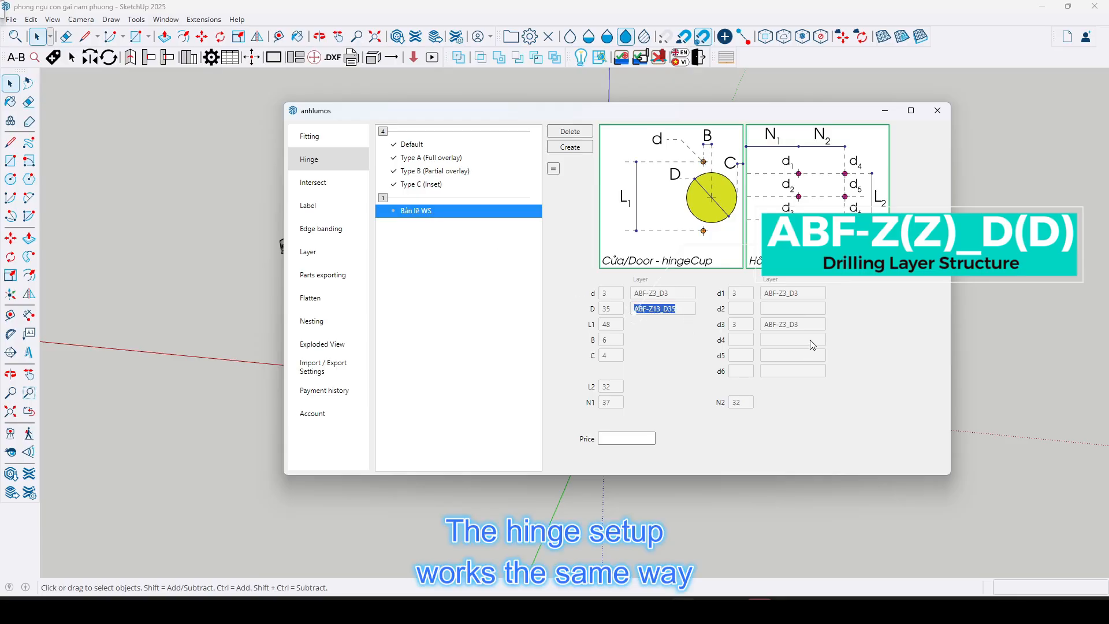
left_click(762, 325)
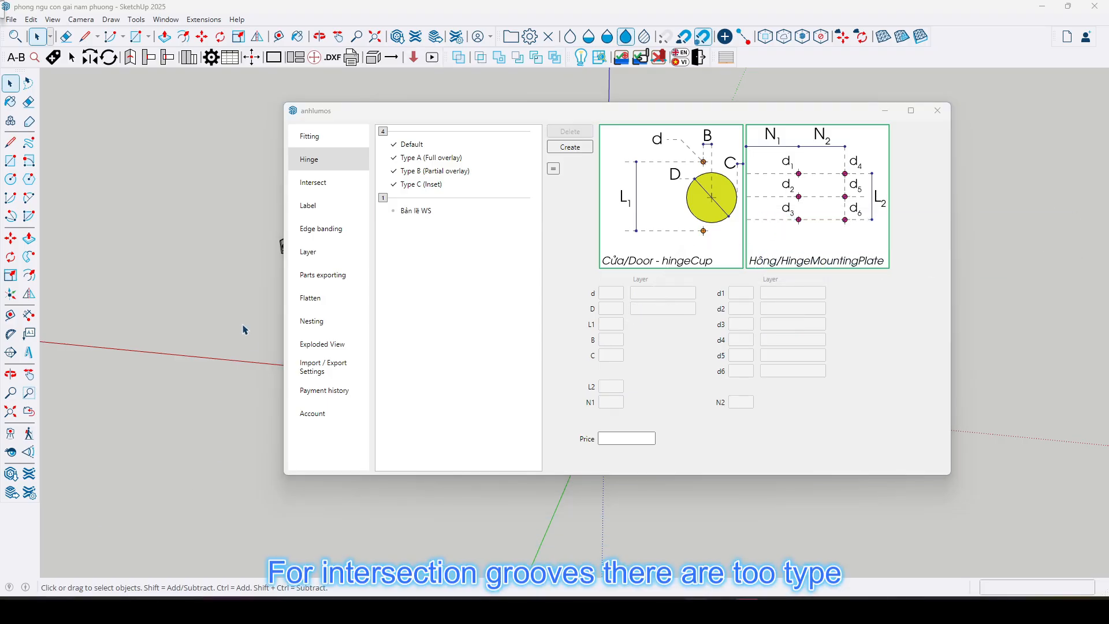
Open the intersect settings and examine the layer names of the RH-Z10 groove and the POCKET_PROFILE-Z5 pocket.
left_click(315, 184)
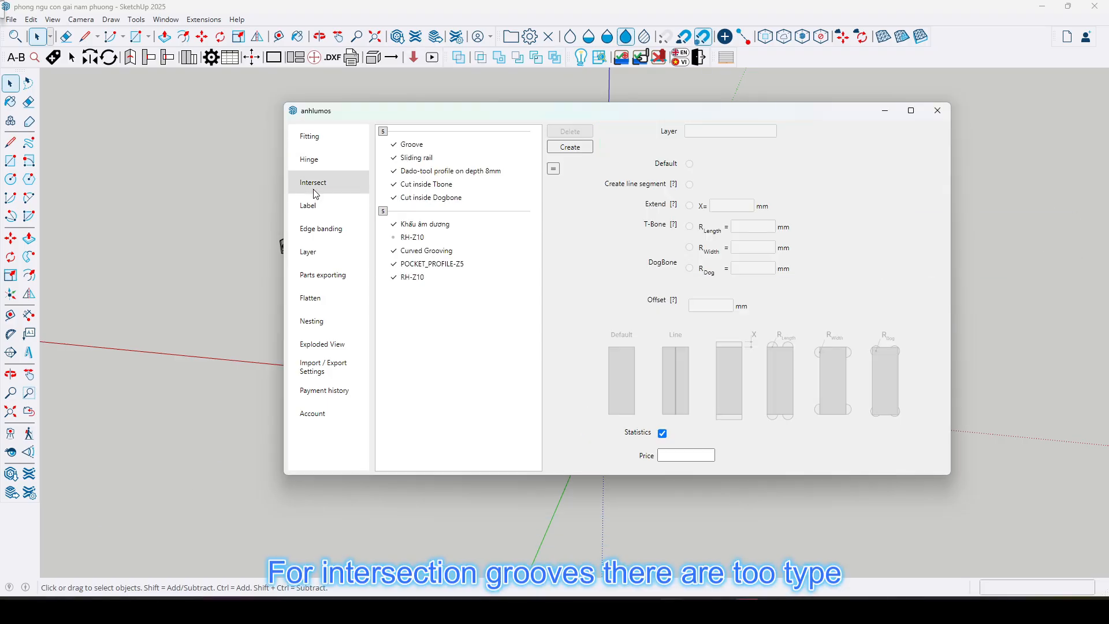
left_click(414, 278)
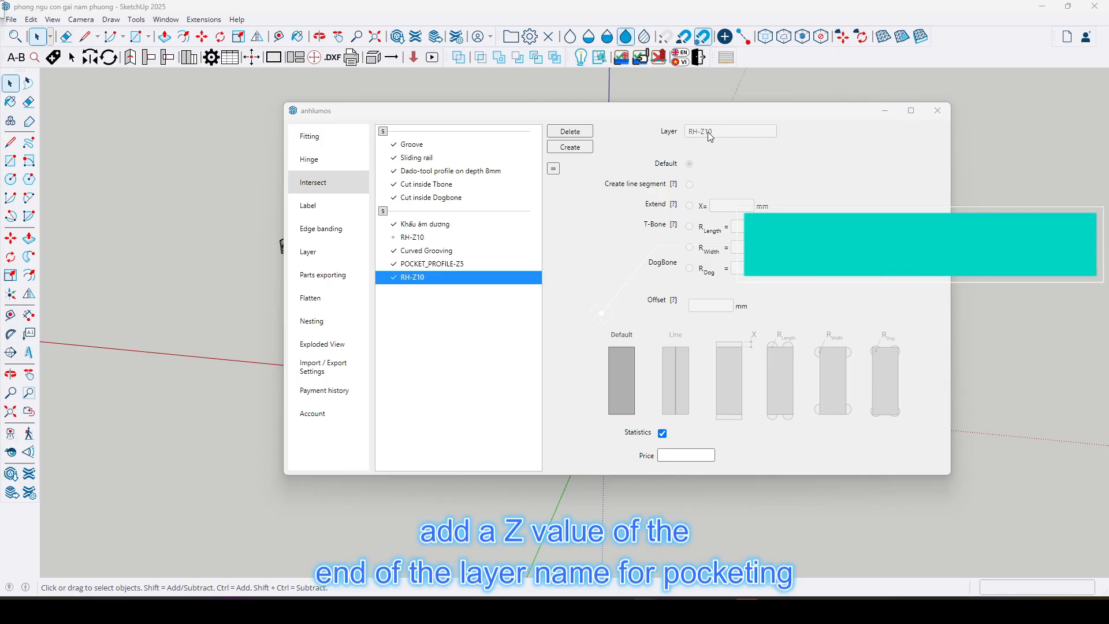
left_click_drag(701, 134, 728, 137)
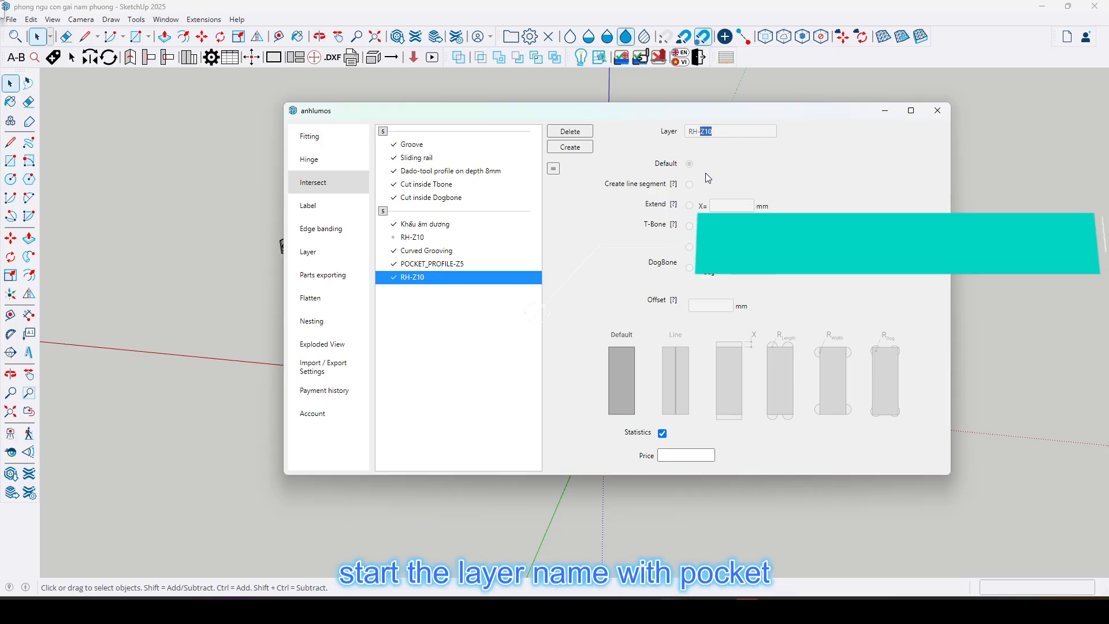
left_click(417, 264)
left_click_drag(688, 136, 698, 132)
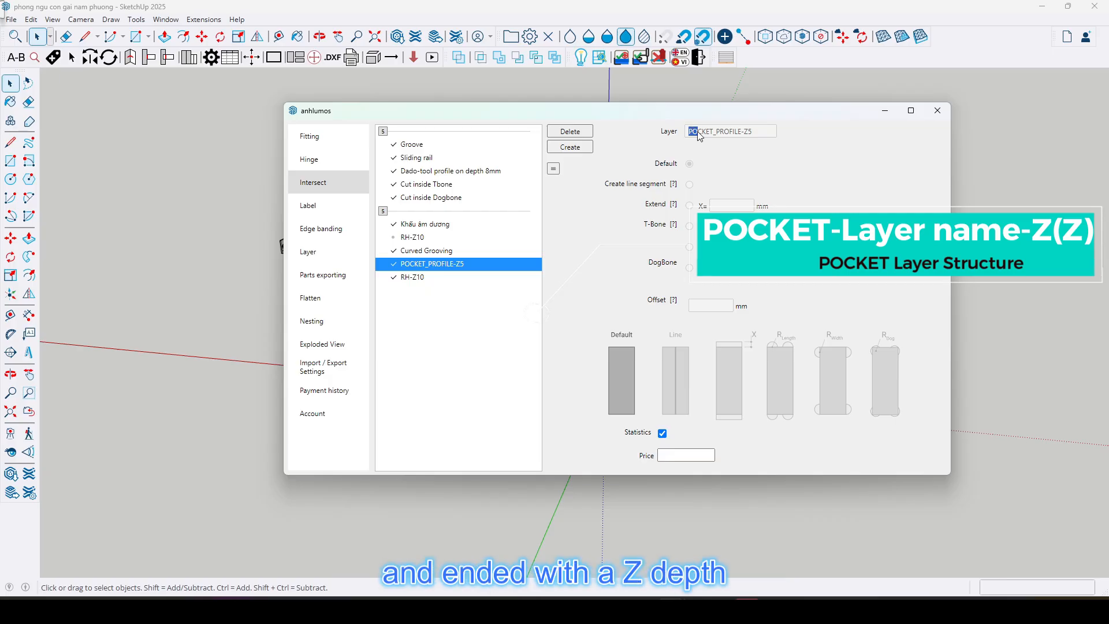
double_click(747, 133)
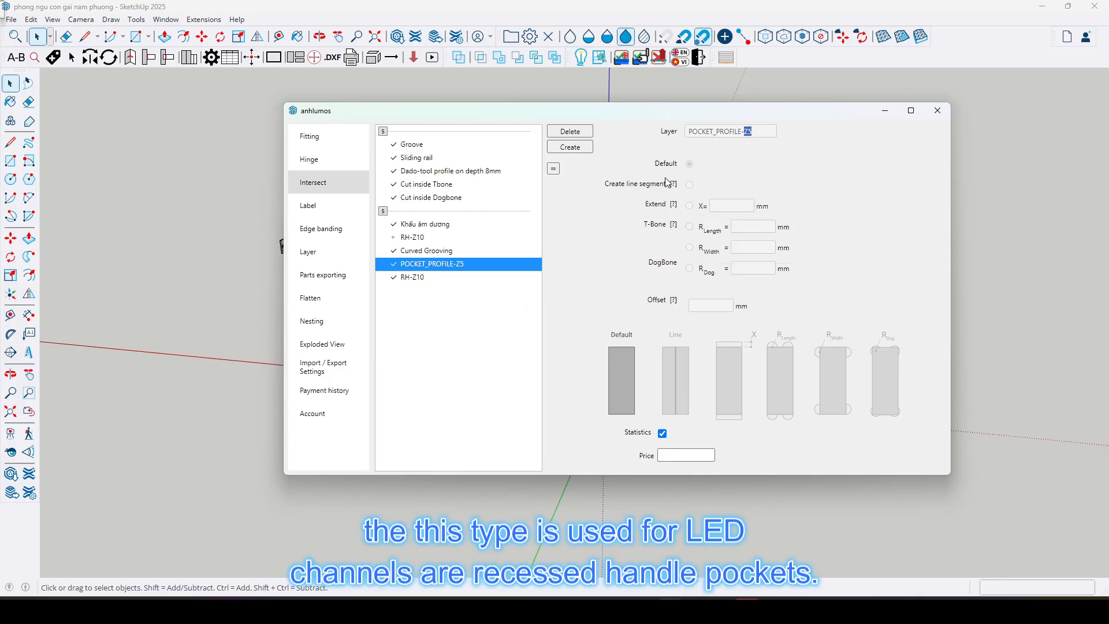
Examine the layer name structure of the Curved Grooving intersect type, then close the plugin settings.
left_click(415, 256)
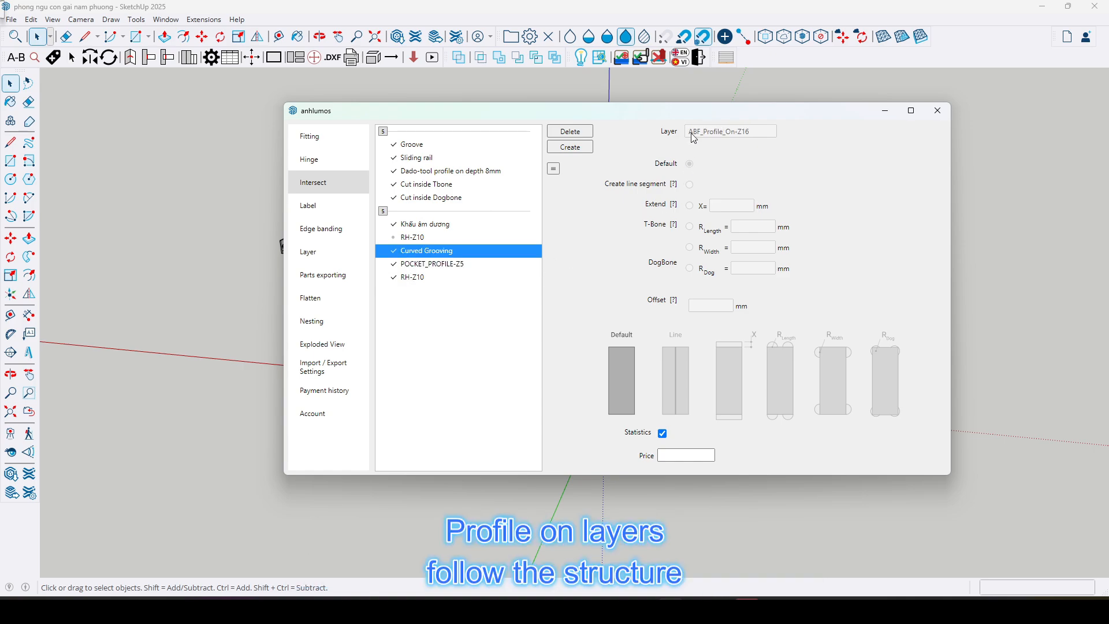
left_click_drag(689, 136, 751, 137)
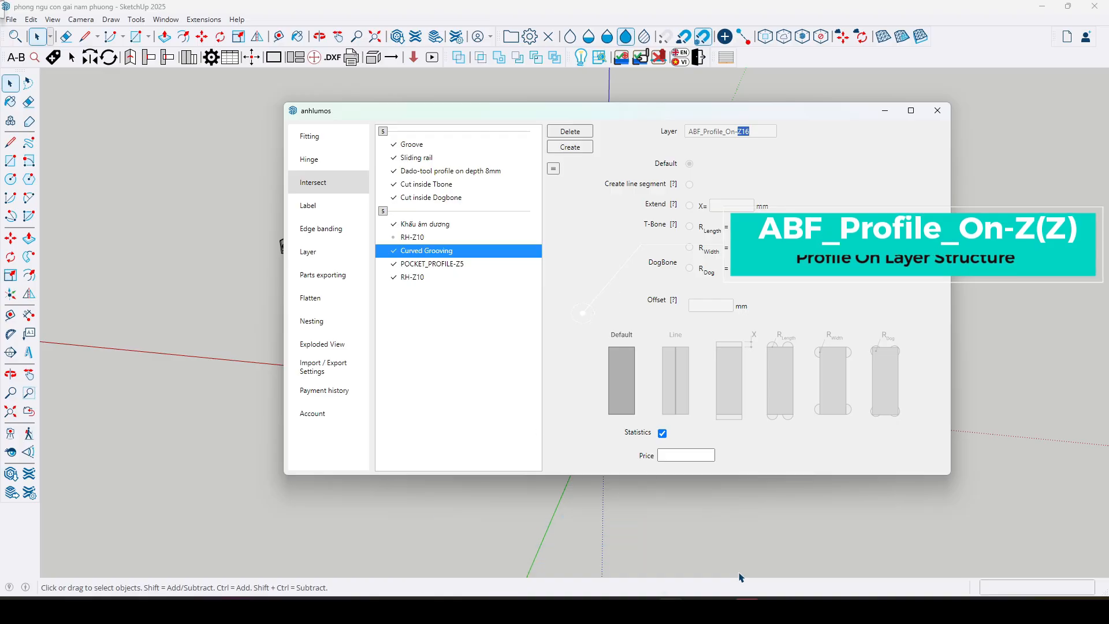
left_click(498, 610)
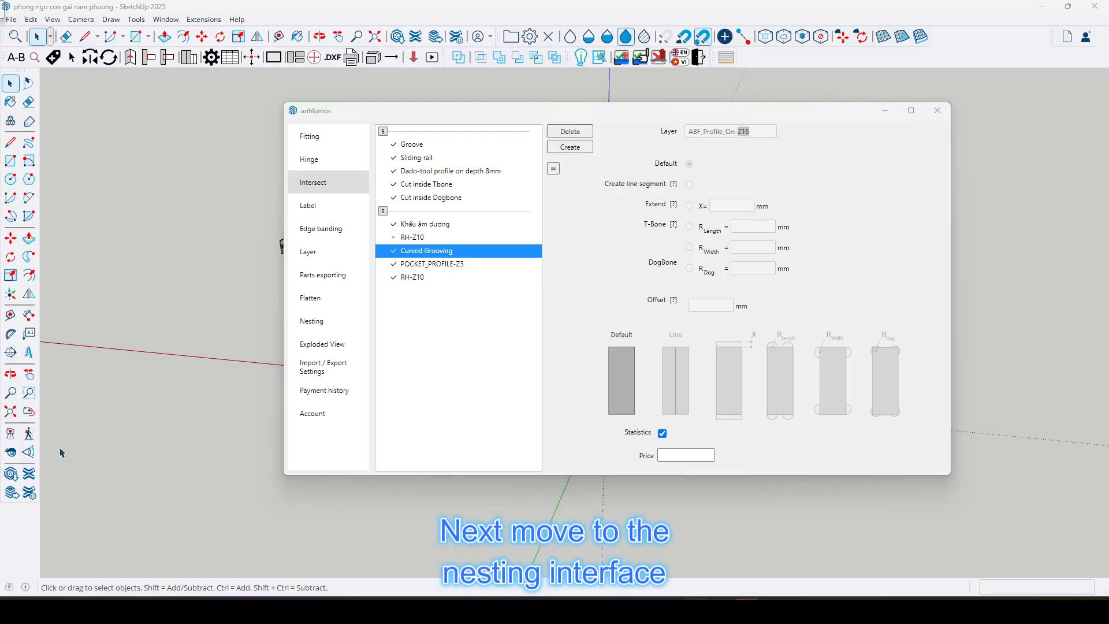
left_click(938, 111)
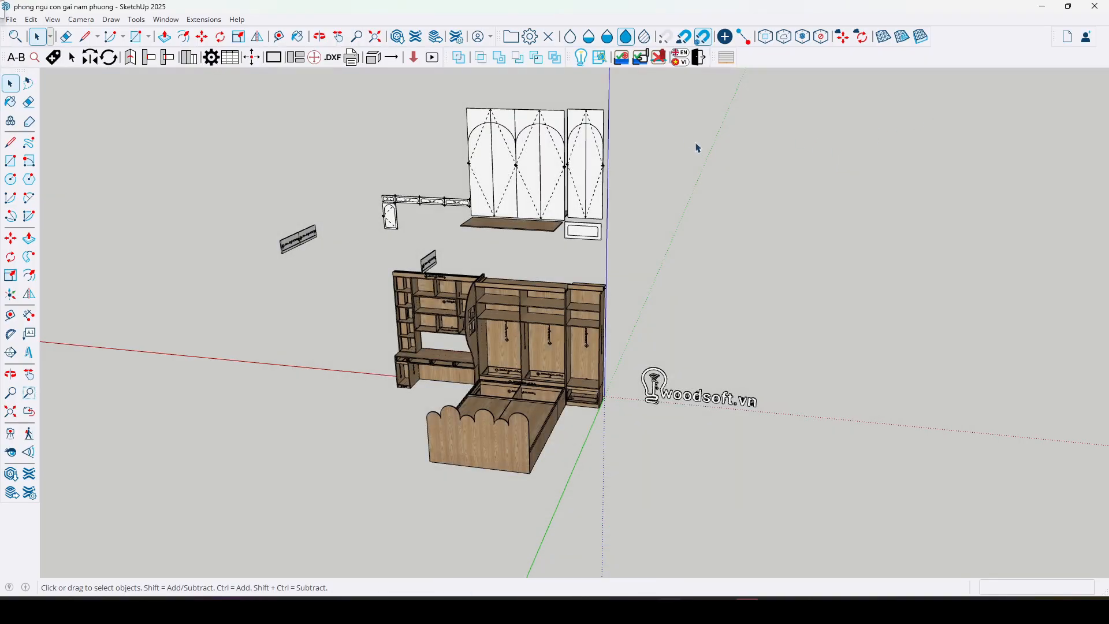
Open Woodsoft Nesting and choose the post processor Máy 4T ASIAN with the tool configuration Máy cnc 4 đầu.
left_click(576, 63)
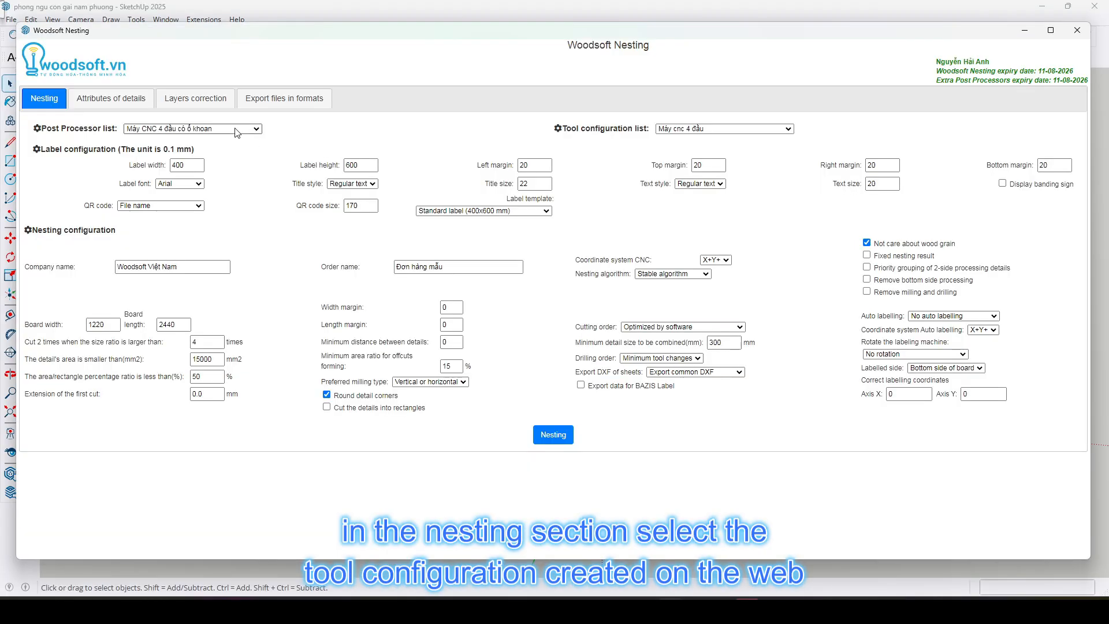
left_click(208, 128)
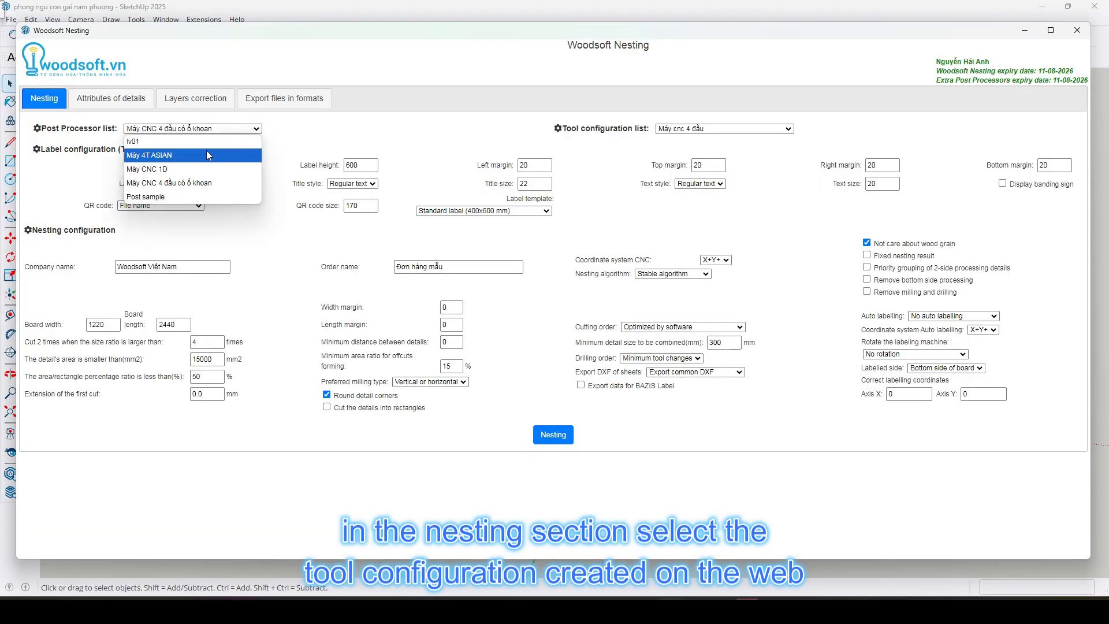
left_click(208, 157)
left_click(680, 128)
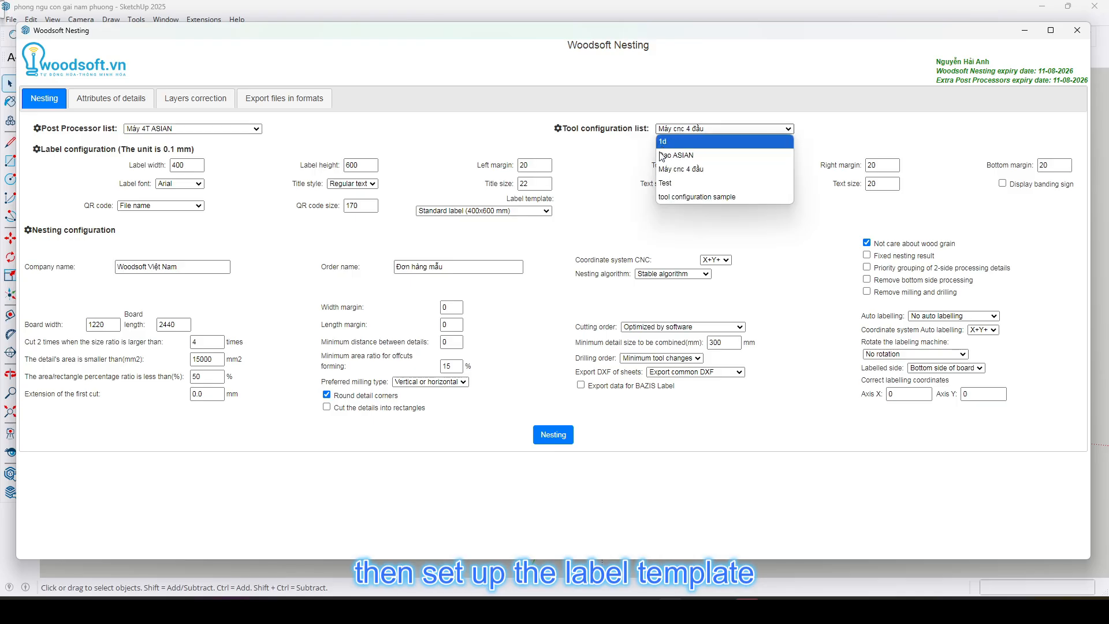
left_click(680, 169)
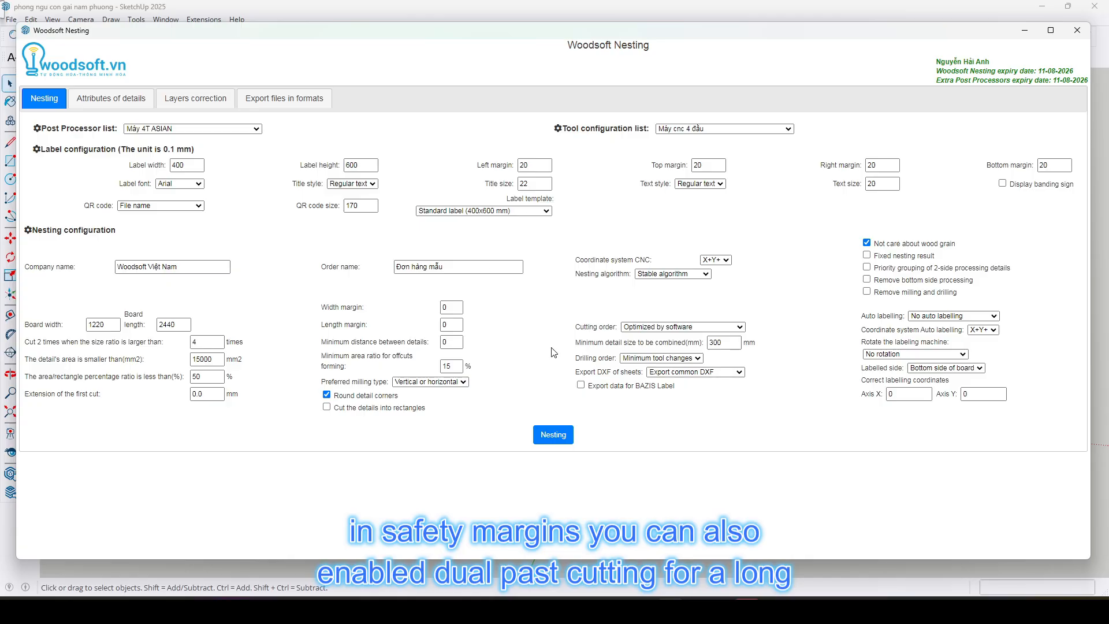
Examine the cutting order, nesting algorithm, DXF sheet export and auto labelling options in the nesting configuration.
left_click(687, 330)
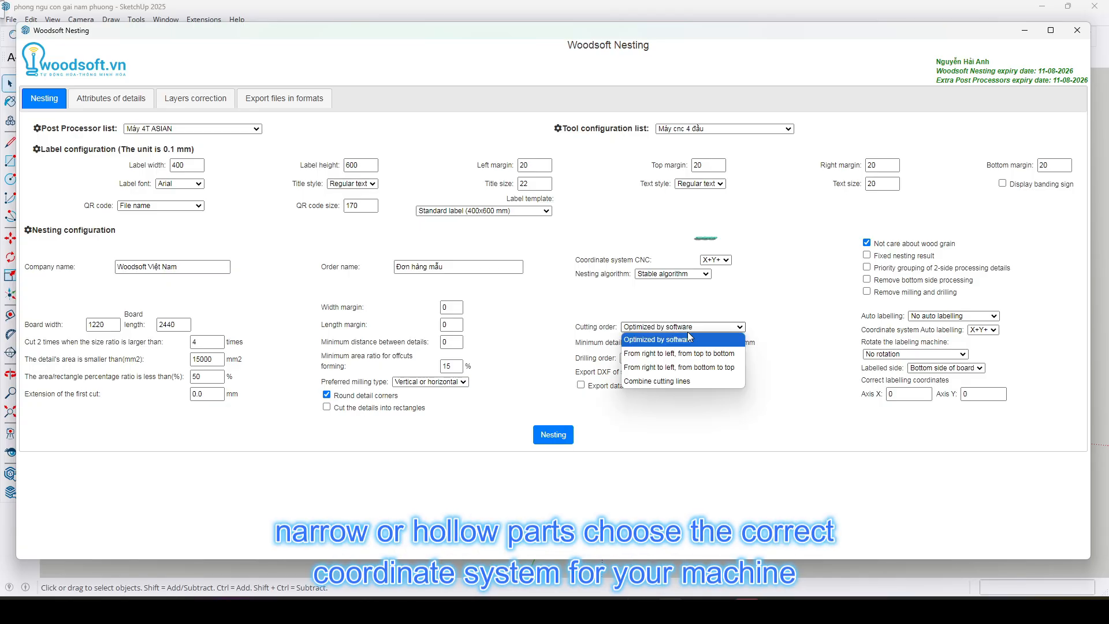
left_click(743, 327)
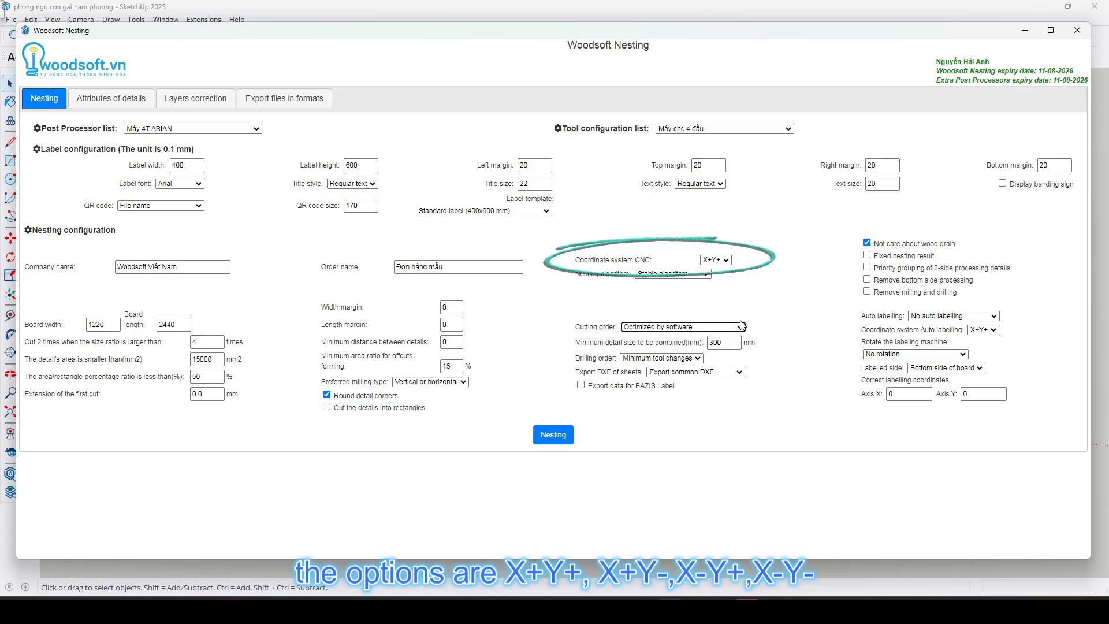
left_click(704, 275)
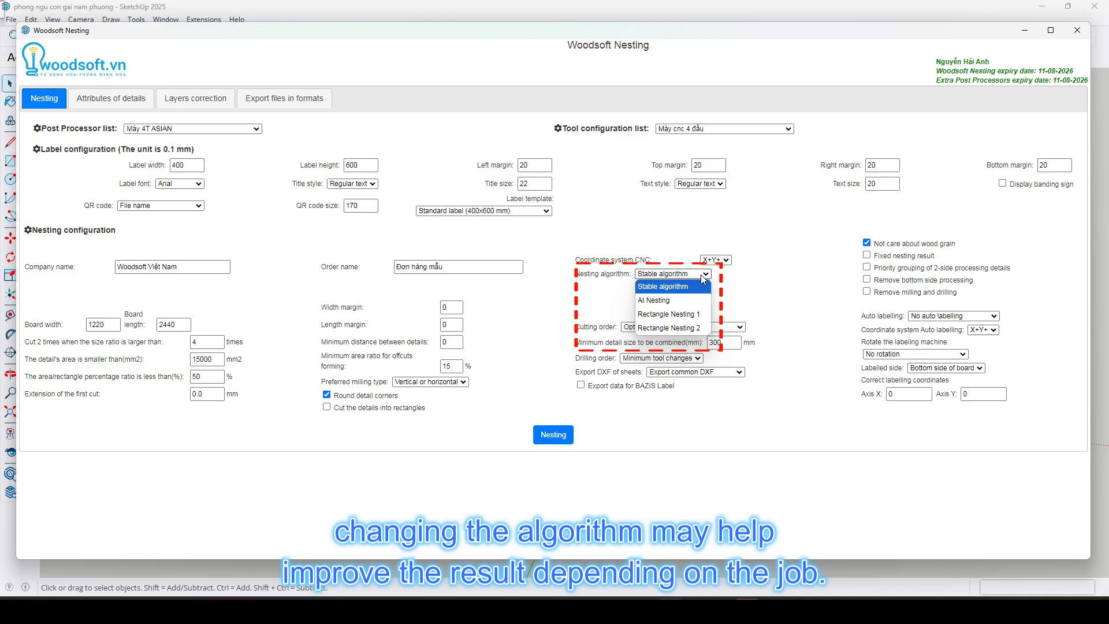
left_click(731, 309)
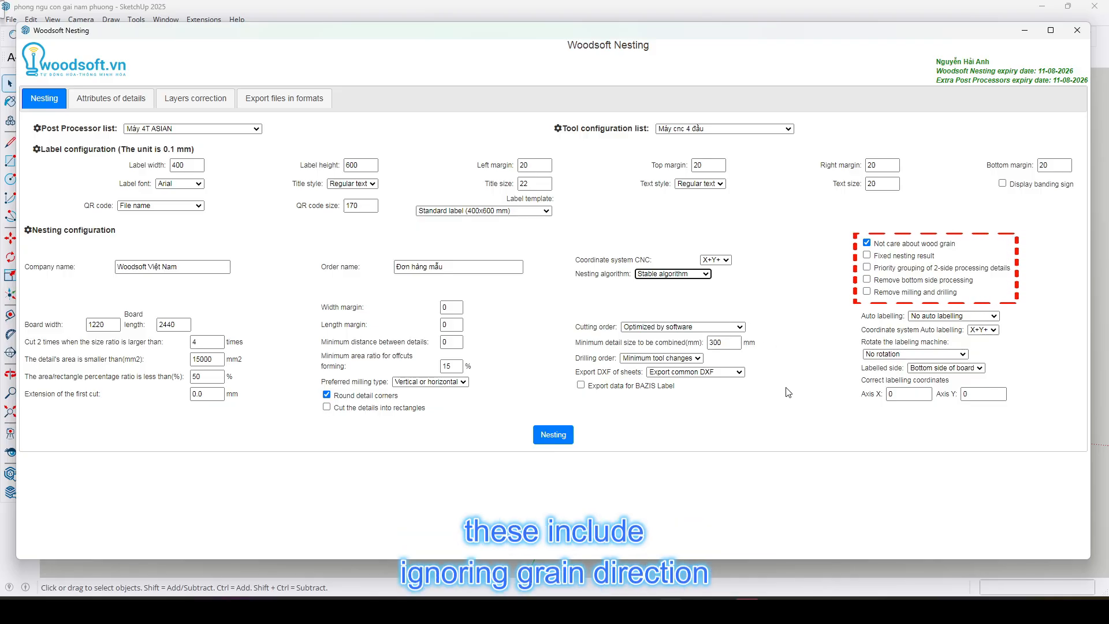
left_click(731, 371)
left_click(730, 370)
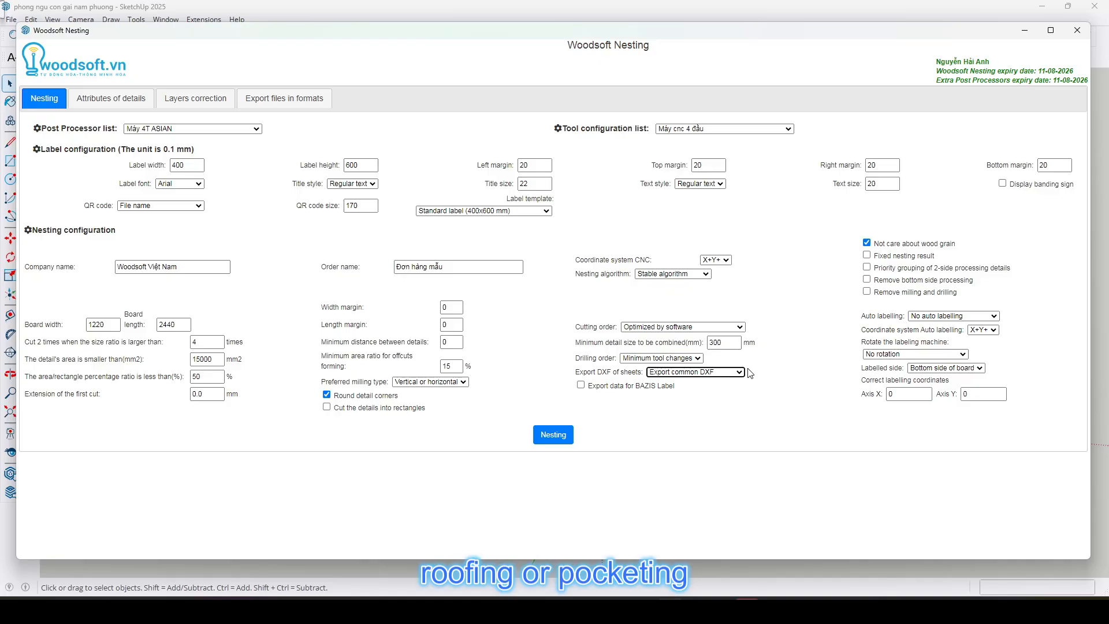
left_click(989, 316)
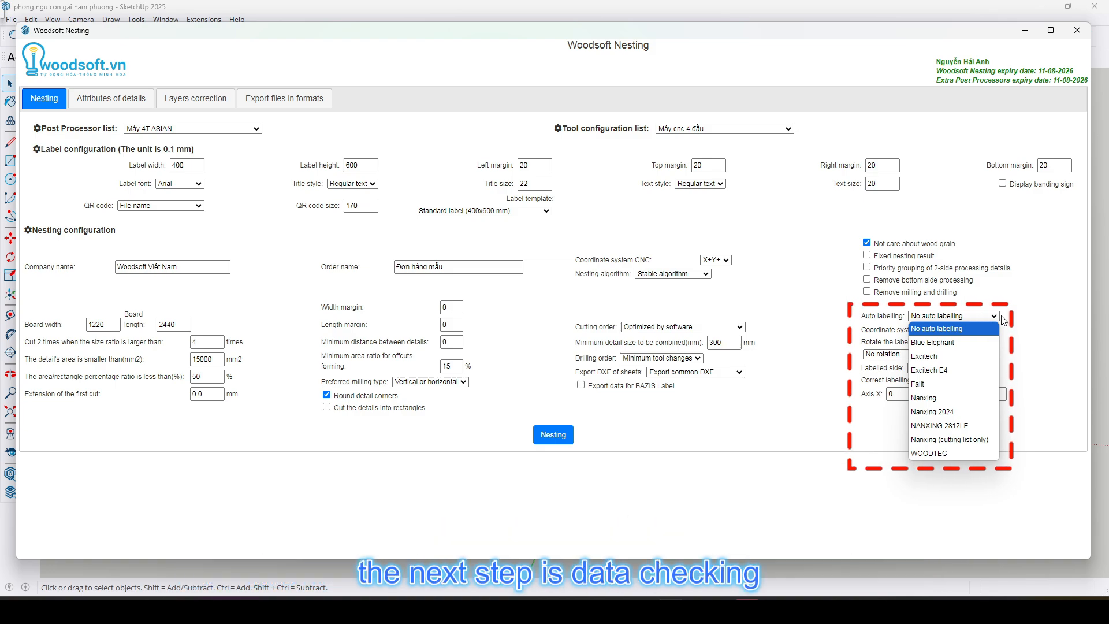
Correct the processing depth of the invalid drilling layer ABF-D35 to 16 and save the layer mapping.
left_click(174, 99)
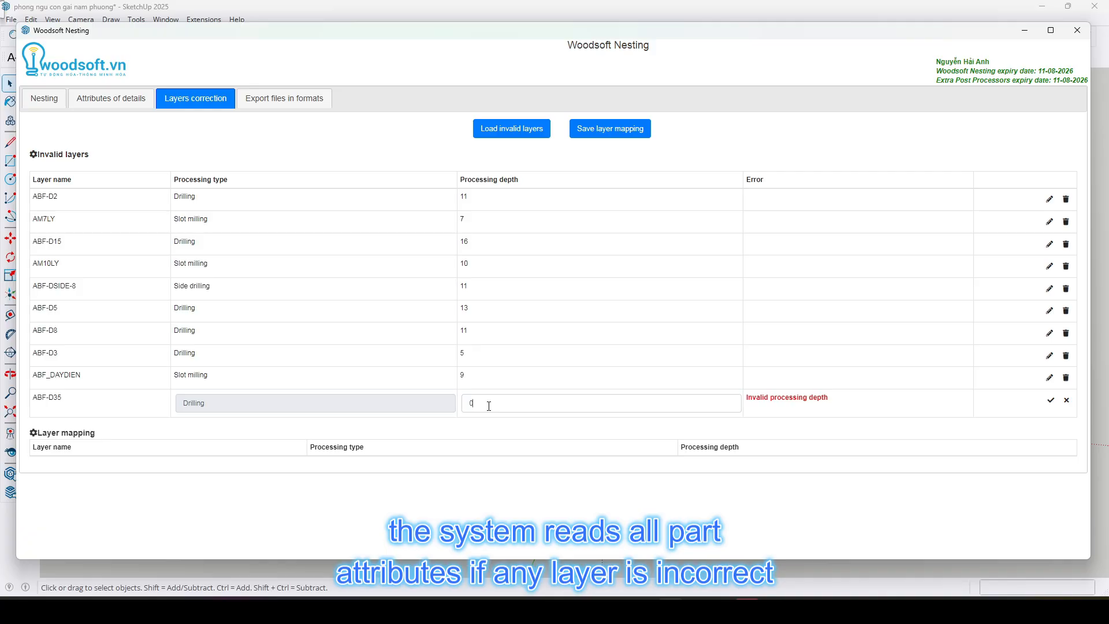
double_click(488, 406)
type("16")
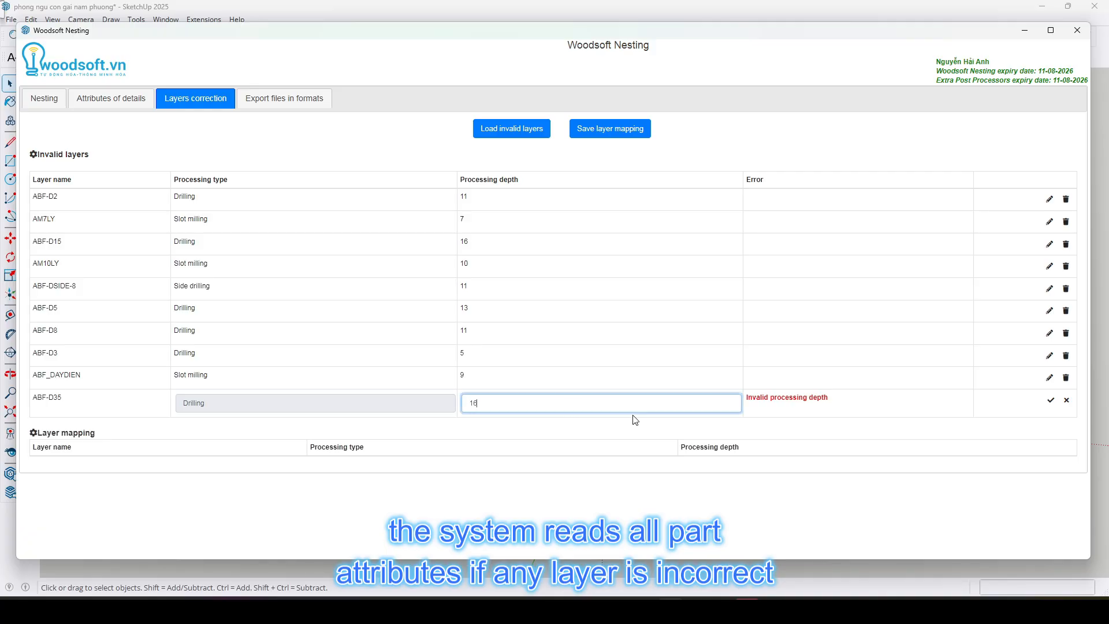
left_click(1049, 401)
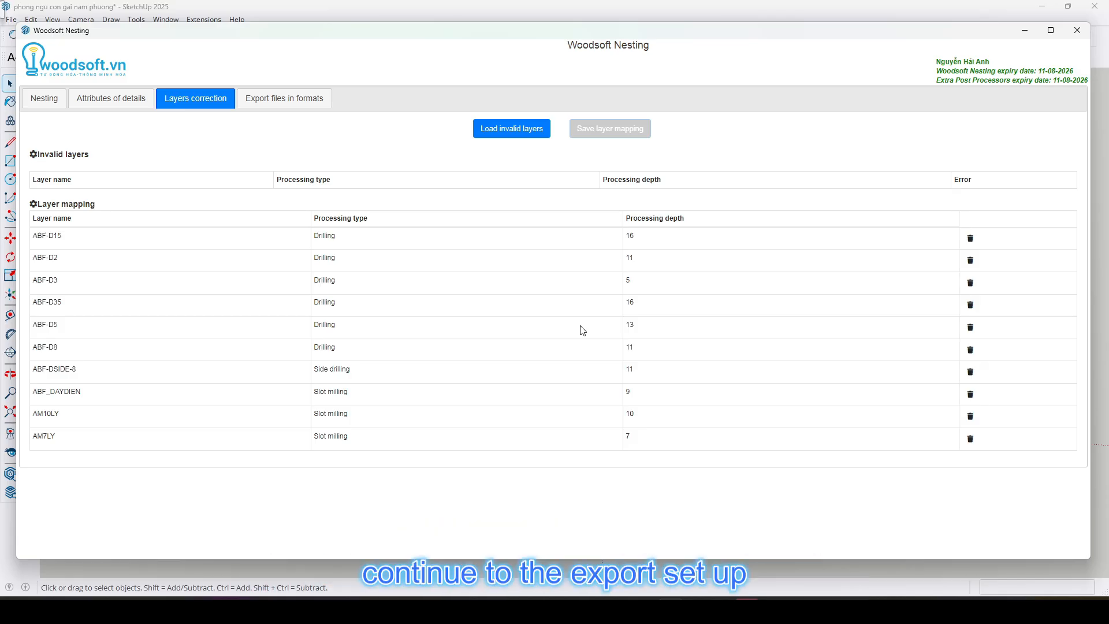
Look over the part attributes and the MPR and other export format settings, then close Woodsoft Nesting.
left_click(111, 98)
left_click(248, 102)
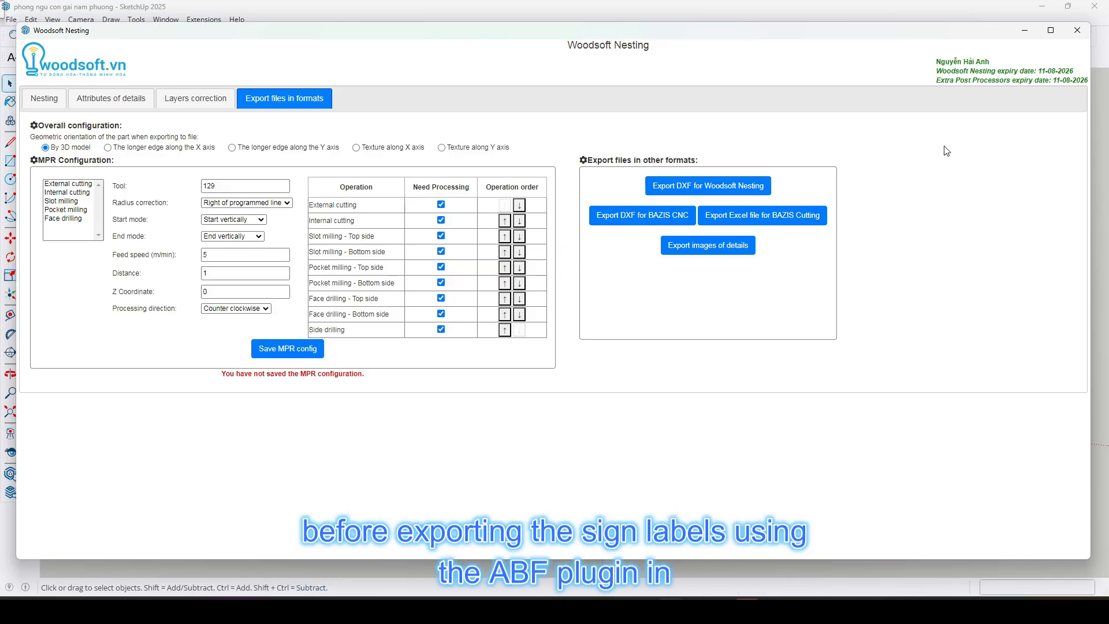
left_click(1077, 30)
Select all furniture parts in the model and label them with the ABF plugin's label tool.
key("ctrl+a")
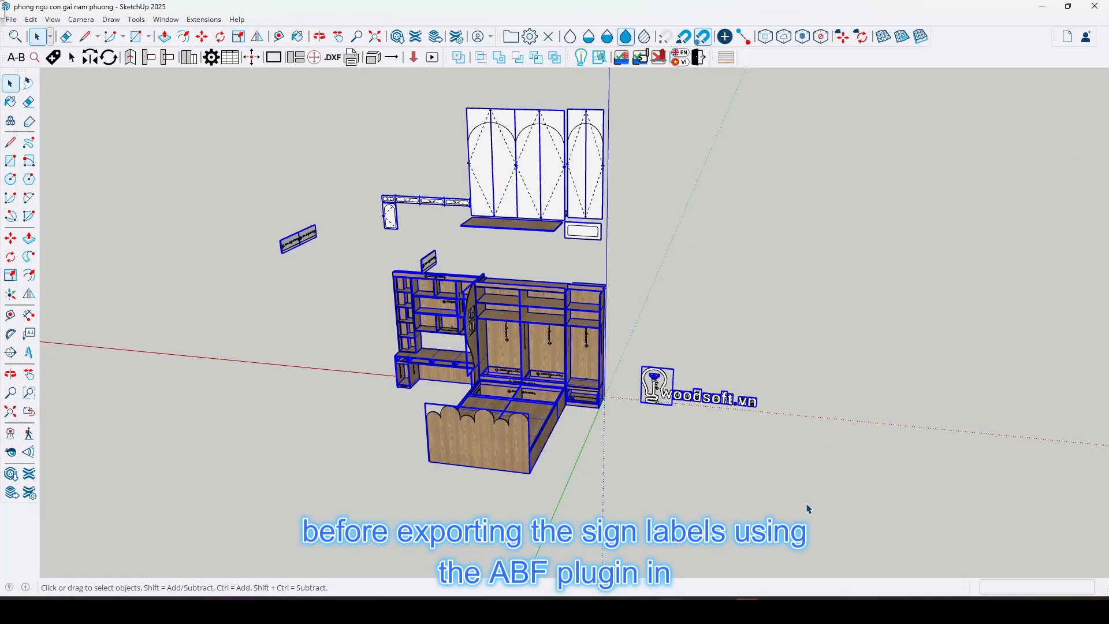
left_click_drag(820, 505, 231, 111)
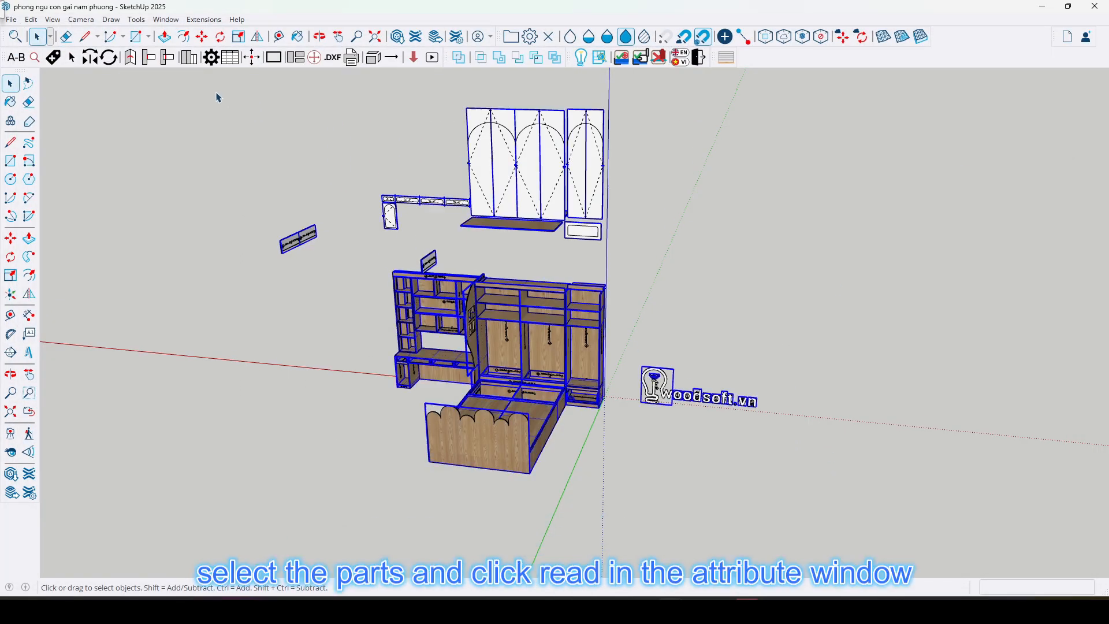
left_click(53, 60)
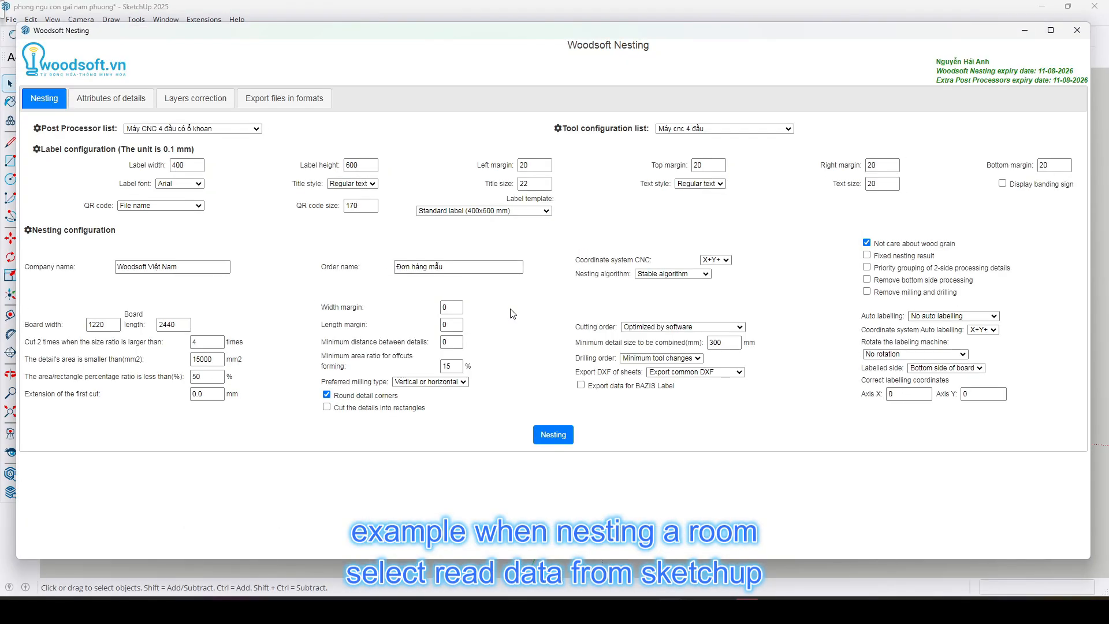
Reload the part attributes from SketchUp into Woodsoft Nesting and review the list of details.
left_click(111, 98)
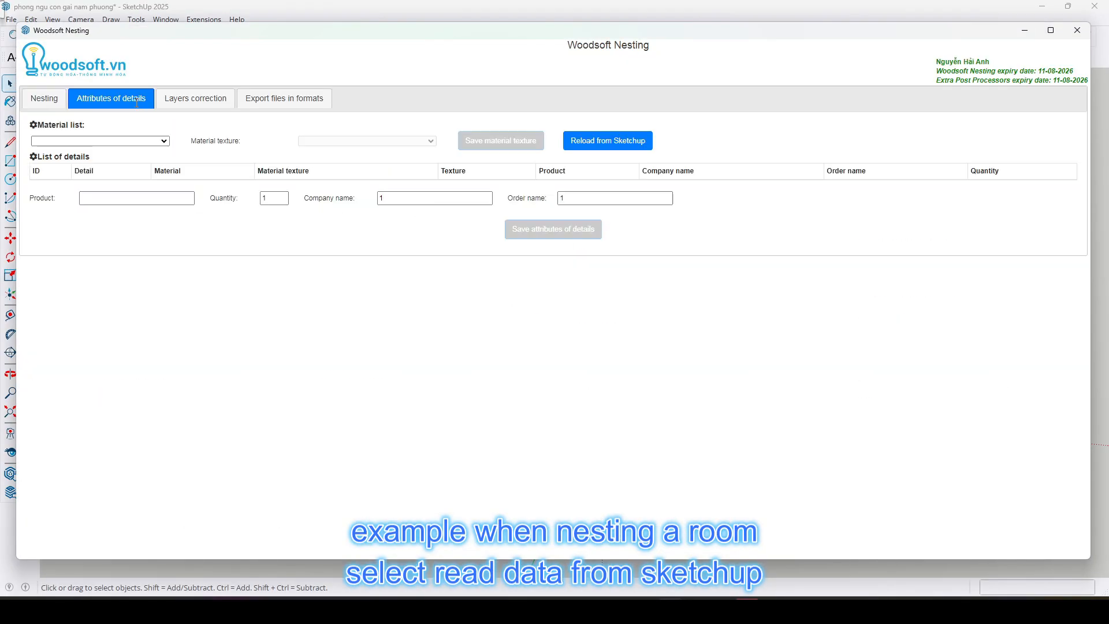
left_click(578, 144)
scroll(340, 307, "down", 6)
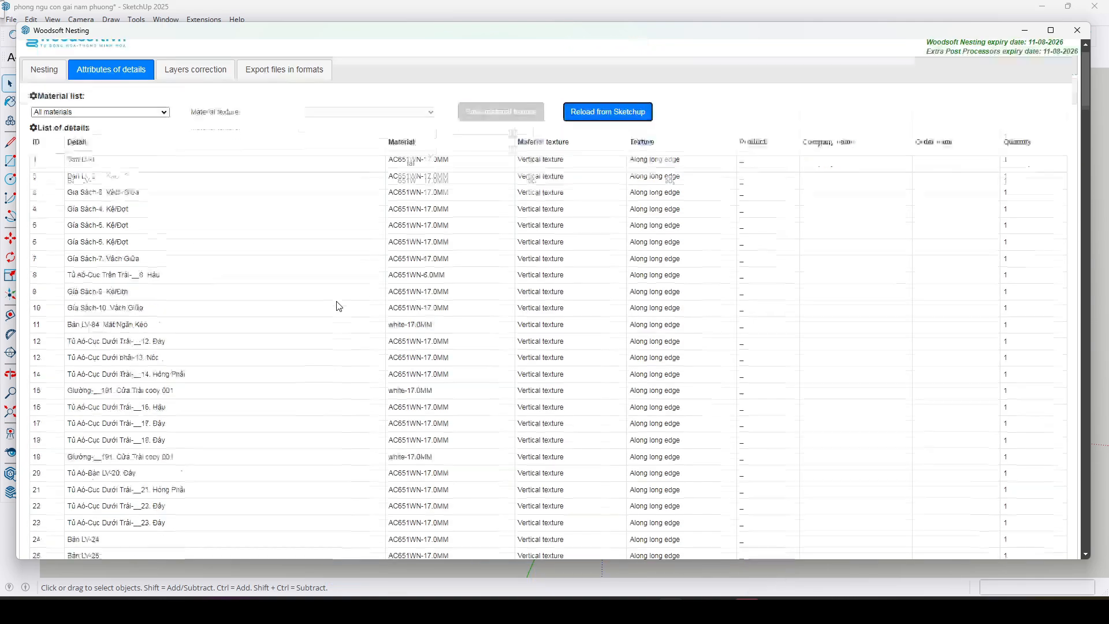
scroll(339, 307, "down", 20)
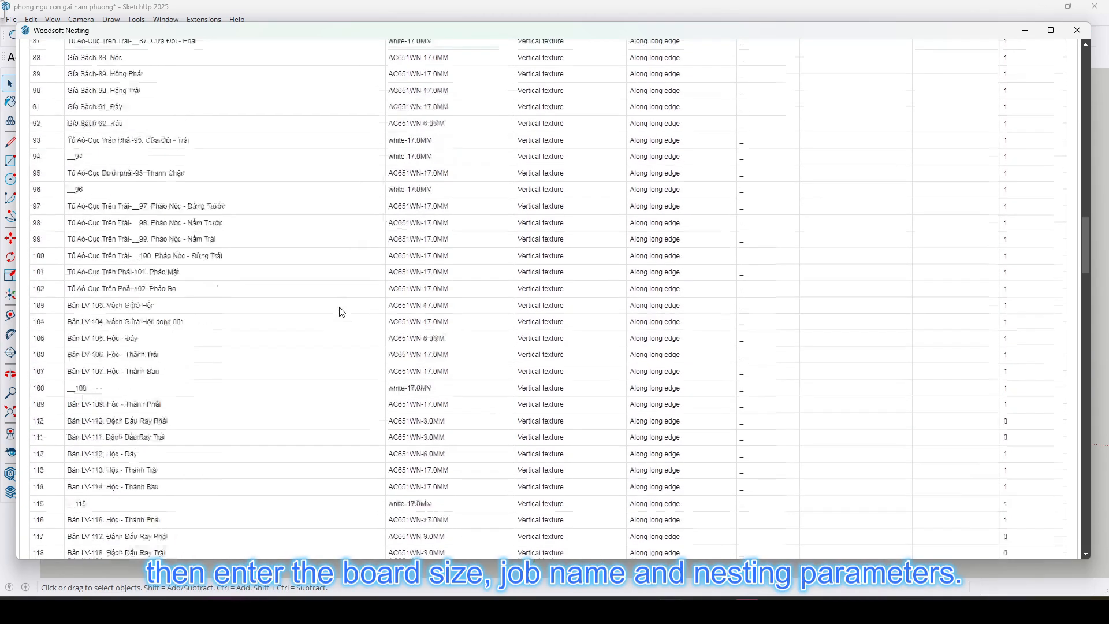
scroll(347, 355, "down", 20)
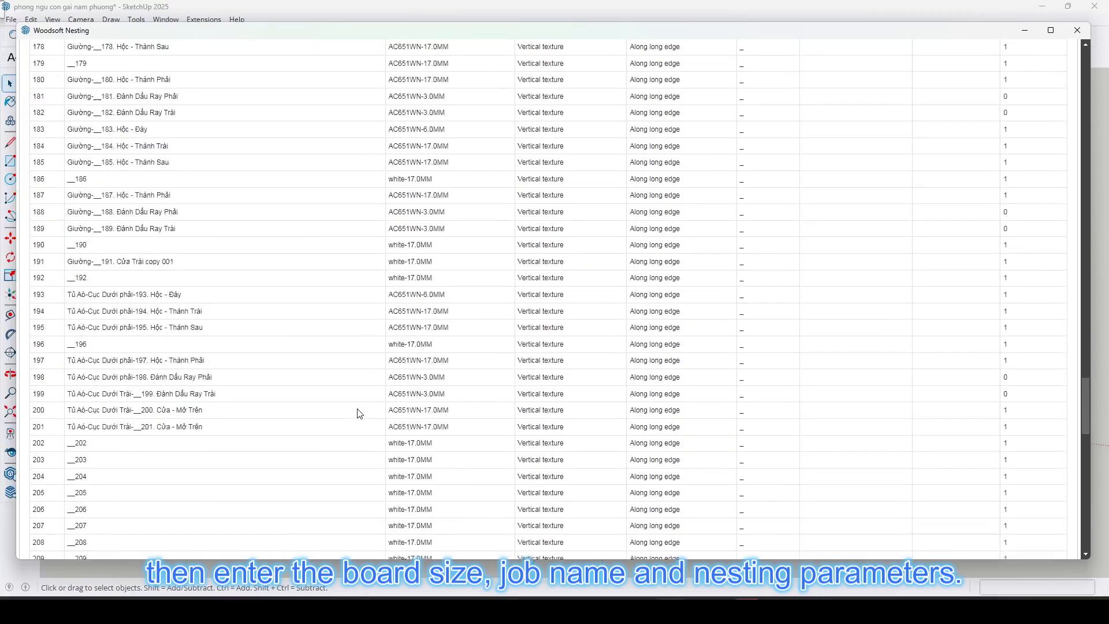
scroll(360, 412, "down", 7)
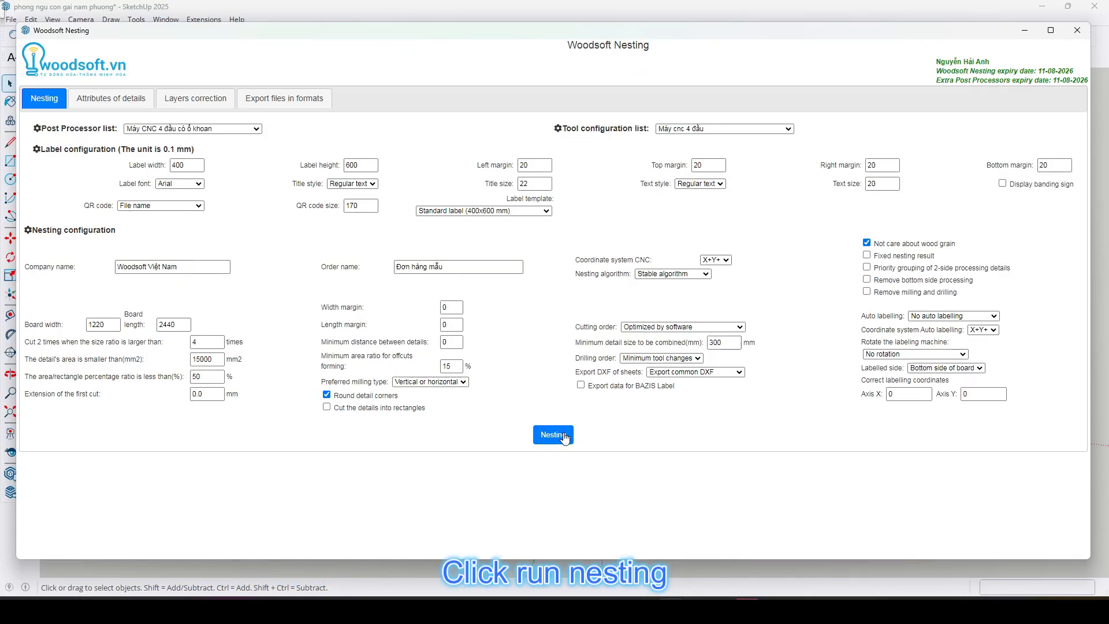
Run the nesting, save the result as a CNC zip file in the Documents folder, and close Woodsoft Nesting.
left_click(564, 438)
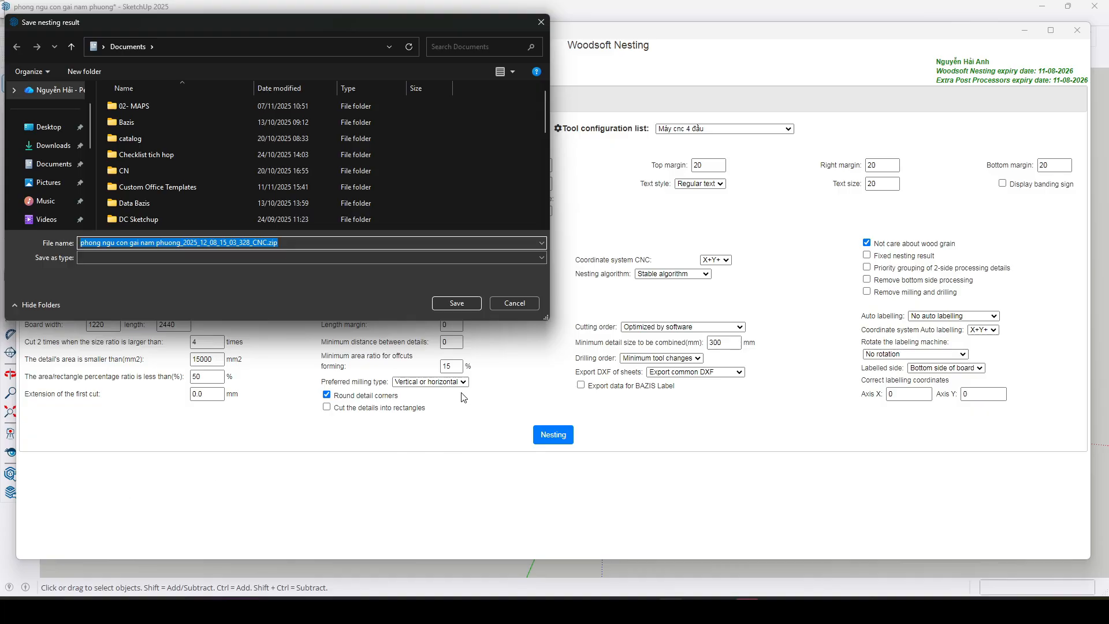
left_click(445, 302)
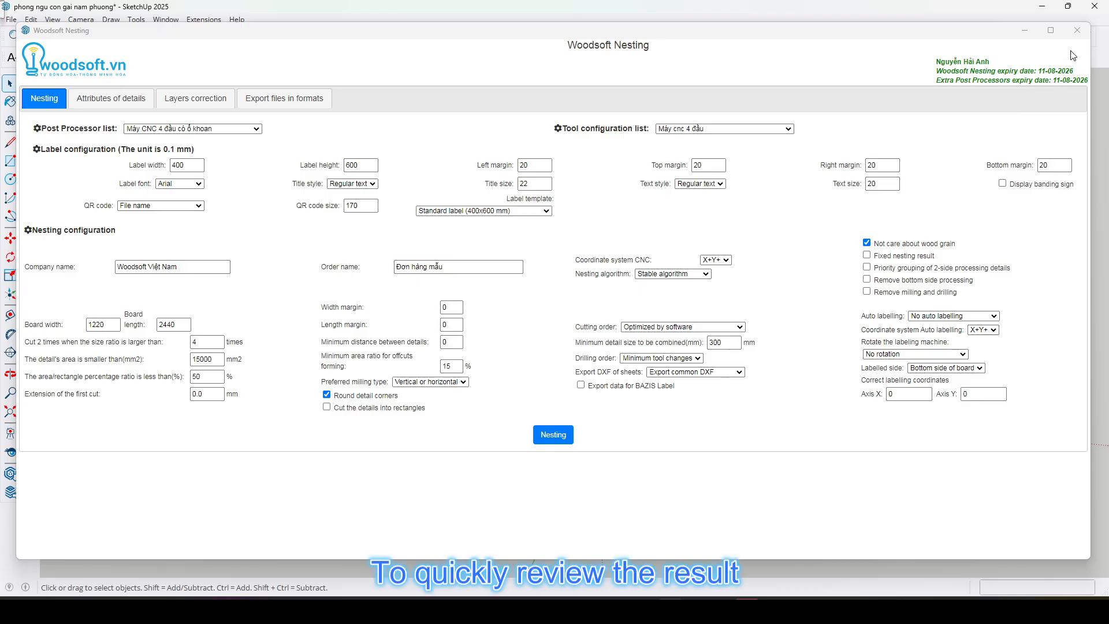
left_click(1077, 30)
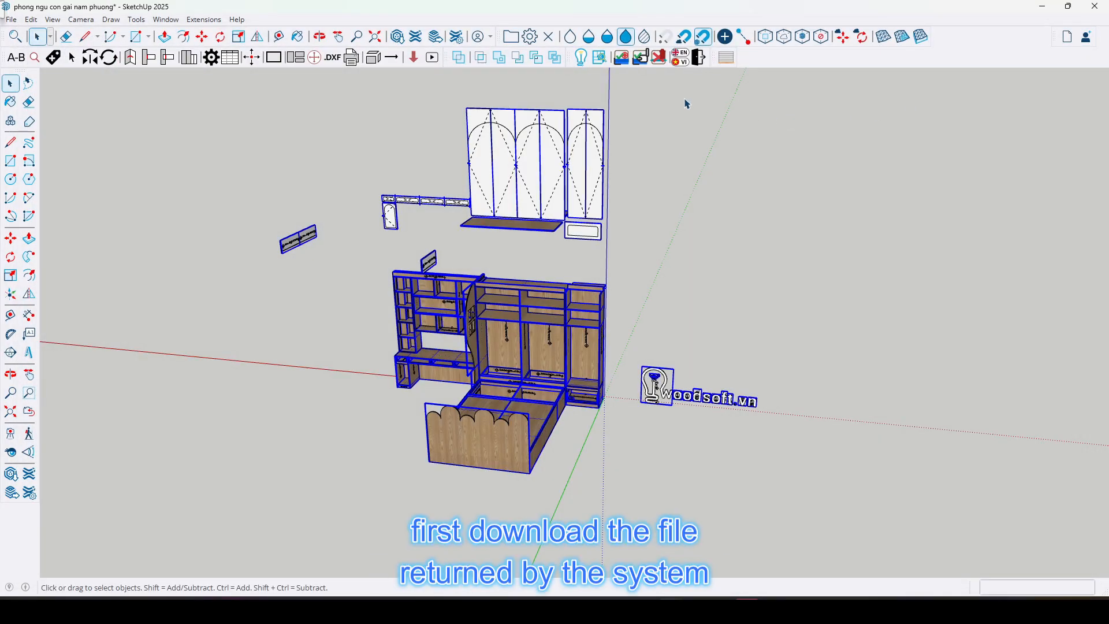
Open the saved nesting result in the result viewer and examine the cutting layouts of the boards.
left_click(603, 62)
left_click(538, 103)
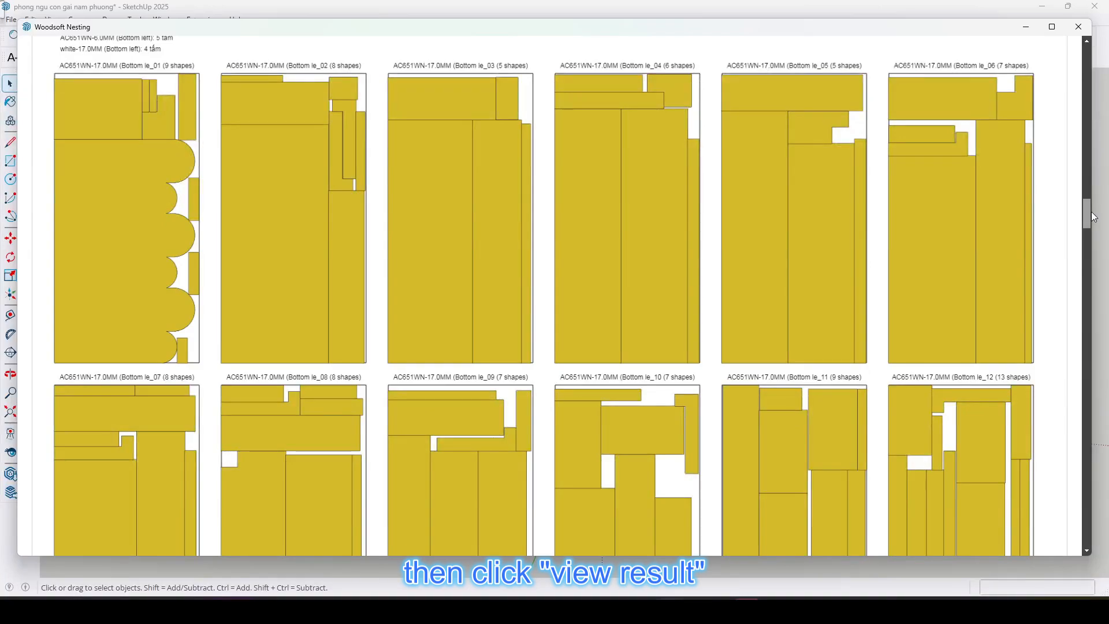
left_click_drag(1091, 211, 1097, 352)
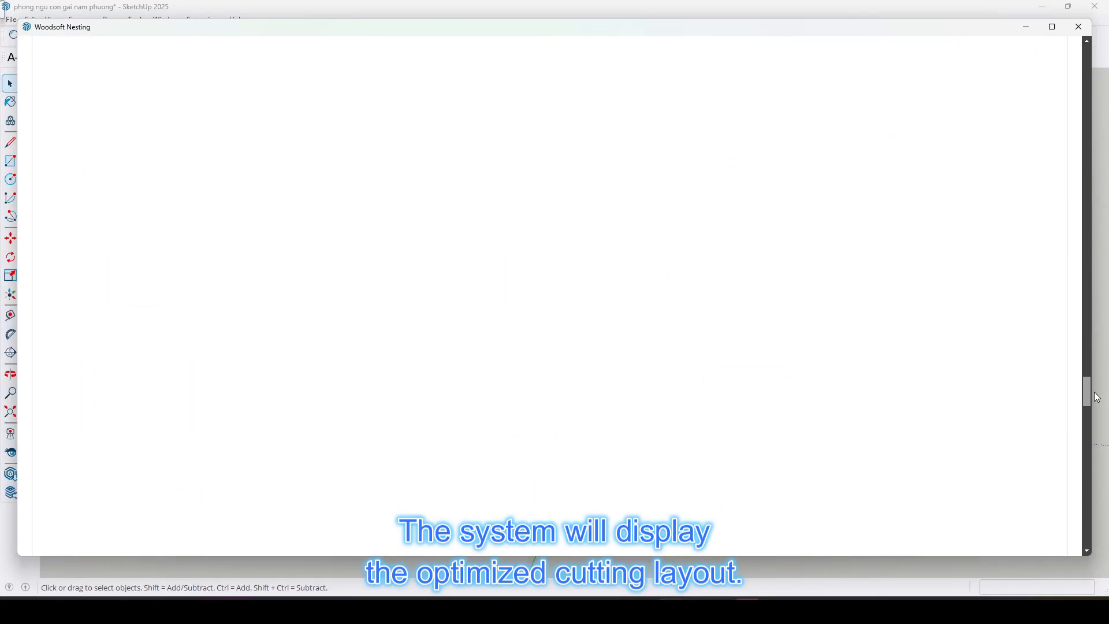
mouse_move(1085, 479)
left_mouse_down()
mouse_move(1082, 254)
mouse_move(1062, 198)
mouse_move(1062, 303)
left_mouse_up()
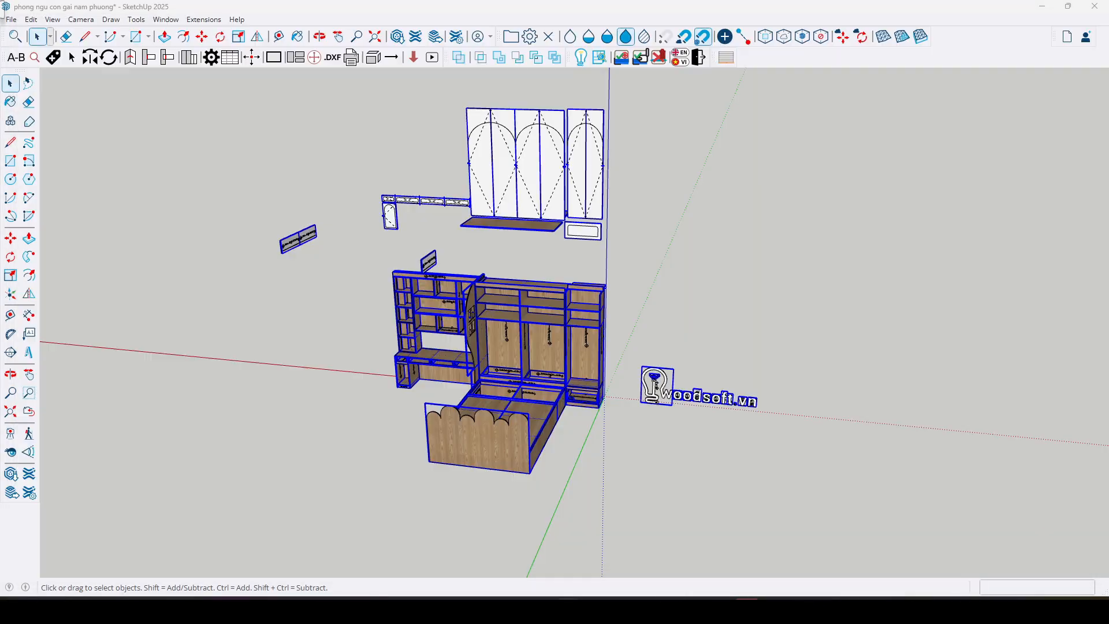
Open expense_material.xlsx from the nesting result folder and review its material, product, detail and offcut sheets.
left_click_drag(365, 88, 527, 92)
double_click(486, 188)
left_click_drag(738, 177, 878, 177)
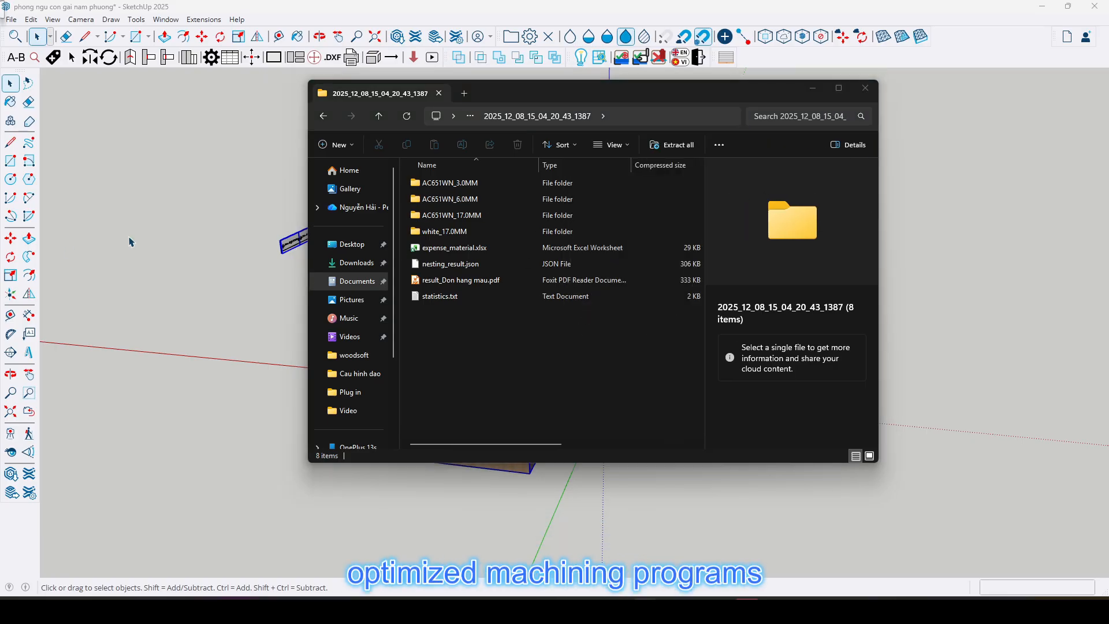
double_click(448, 253)
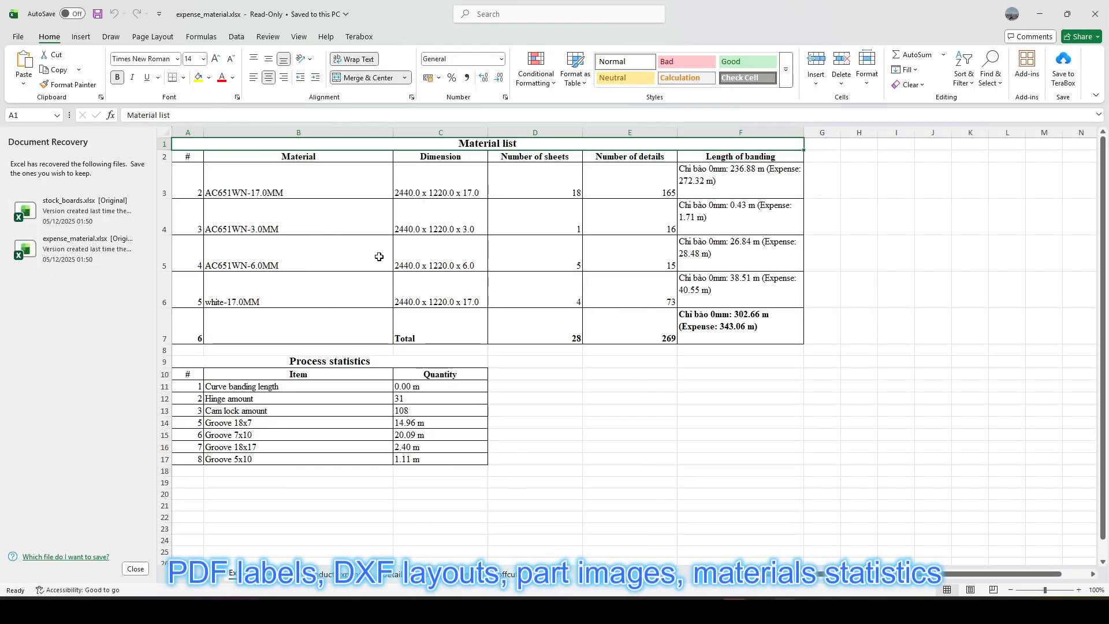
left_click(340, 574)
left_click(398, 574)
left_click(509, 573)
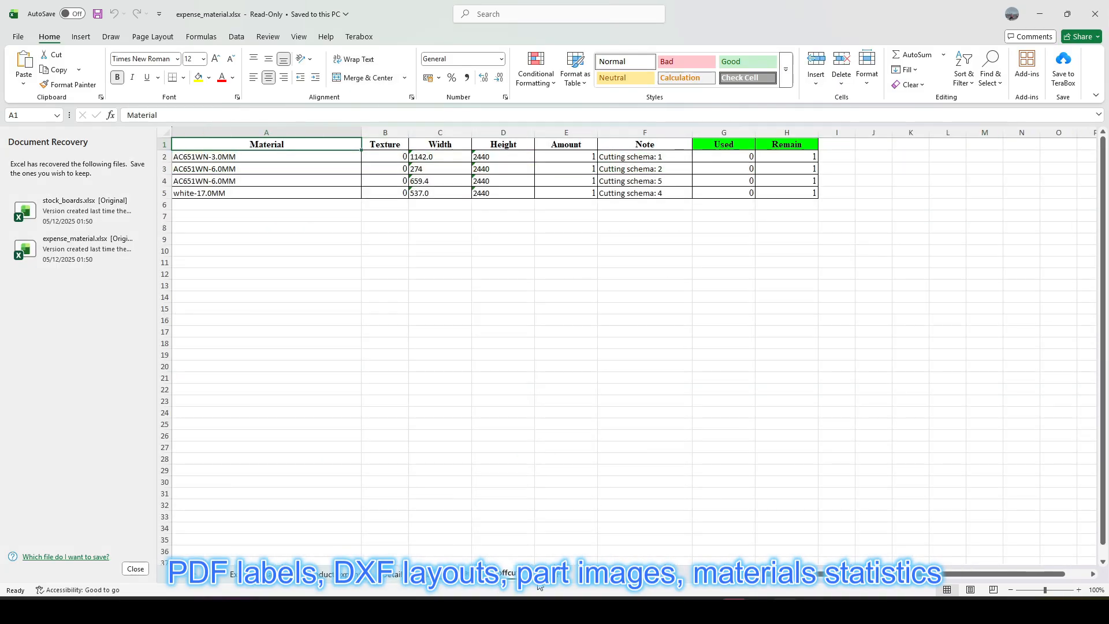
Open 001_AC651WN_17.0MM_0.nc from the AC651WN_17.0MM folder in CIMCO Edit and view its toolpath as a backplot.
mouse_move(785, 611)
key("alt+Tab")
double_click(454, 210)
left_click(456, 184)
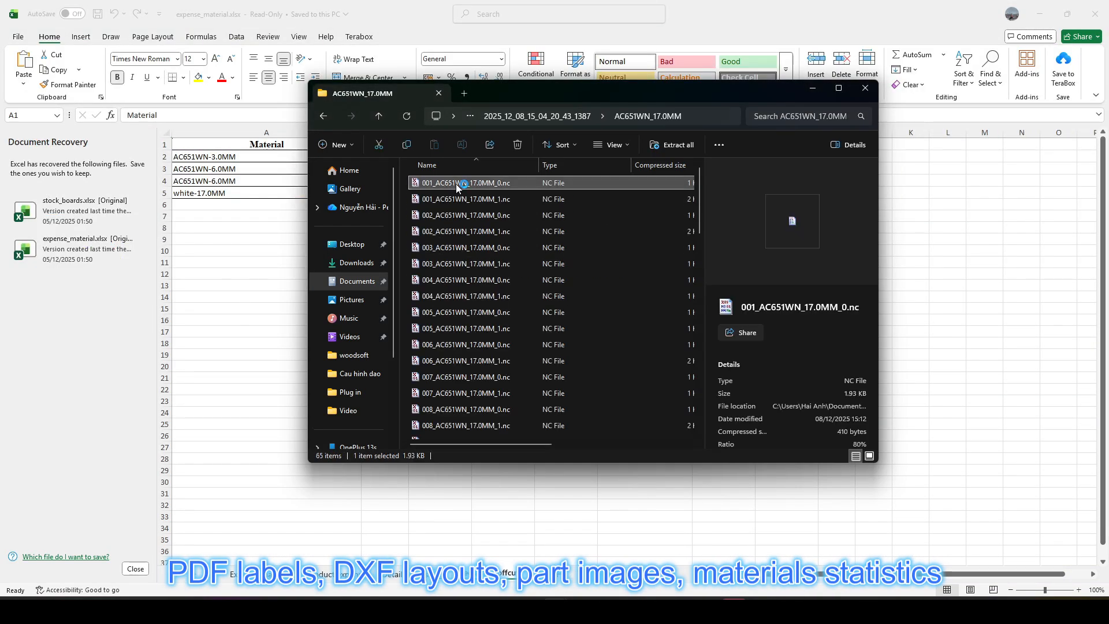
double_click(456, 184)
left_click(55, 54)
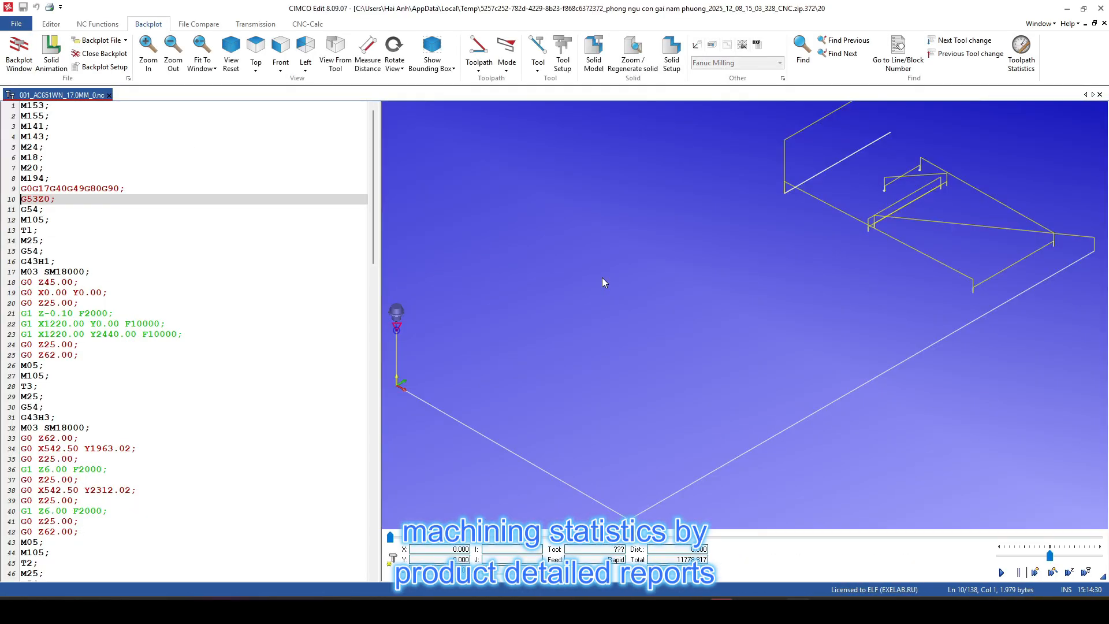
Return to the result files and page through the part labels in the AC651WN_17.0MM label PDF.
key("alt+Tab")
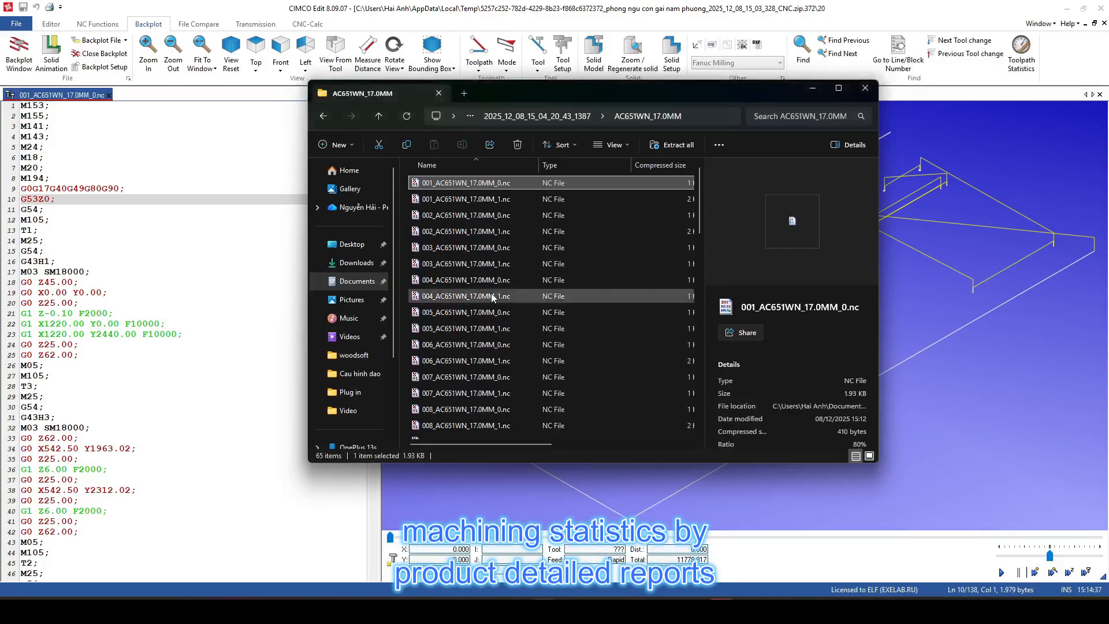
left_click(332, 122)
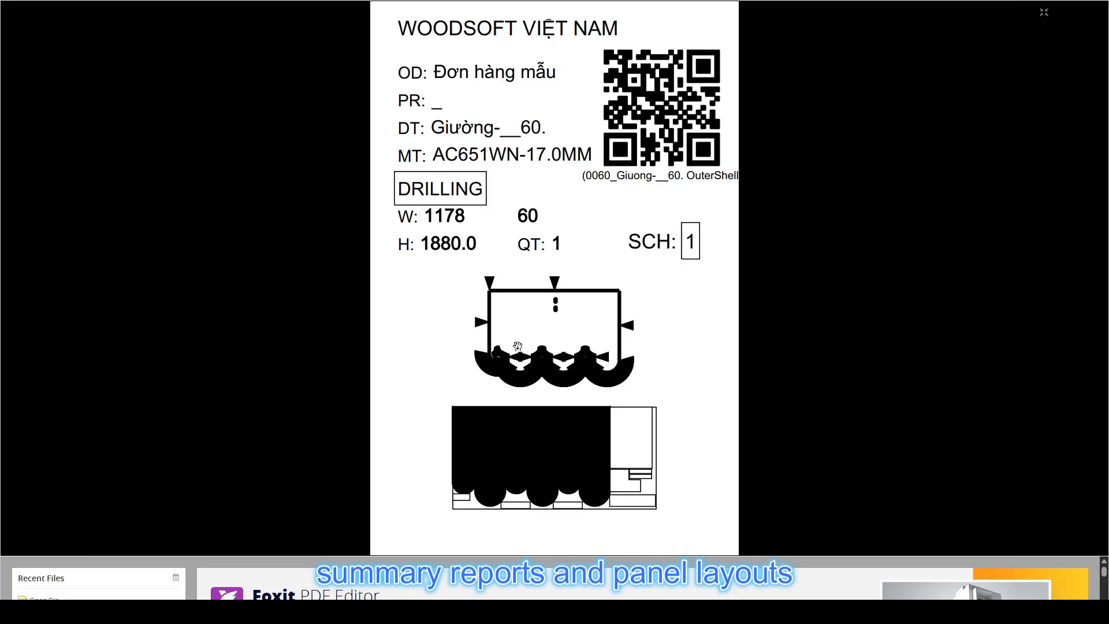
scroll(586, 271, "down", 3)
scroll(585, 271, "down", 1)
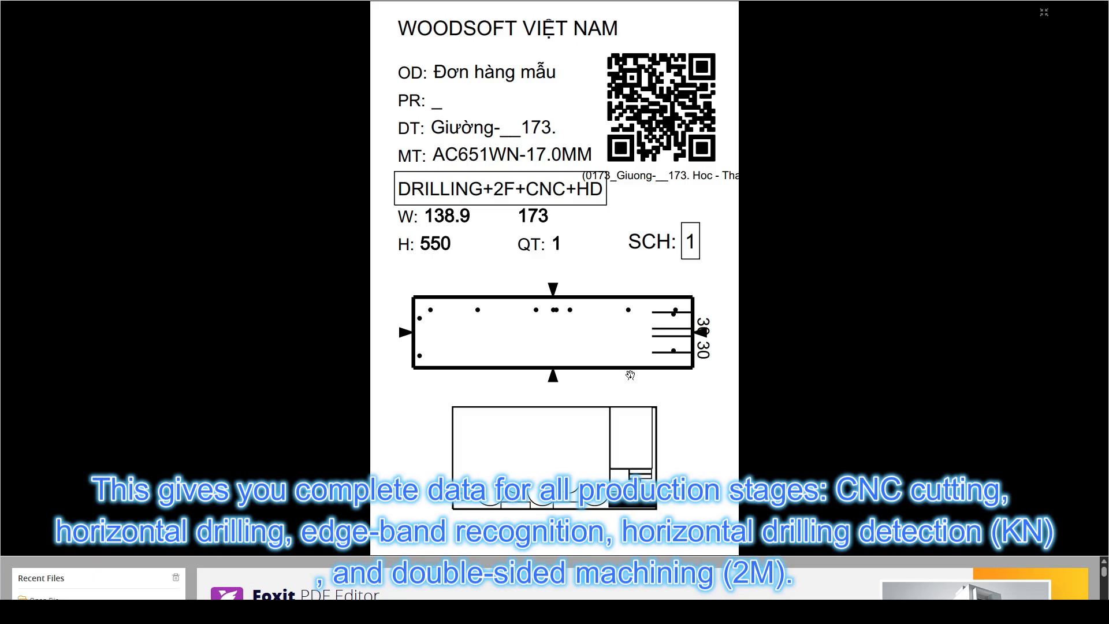
Review the board layouts in result_Don hang mau.pdf, then leave the full-screen view.
key("alt+Tab")
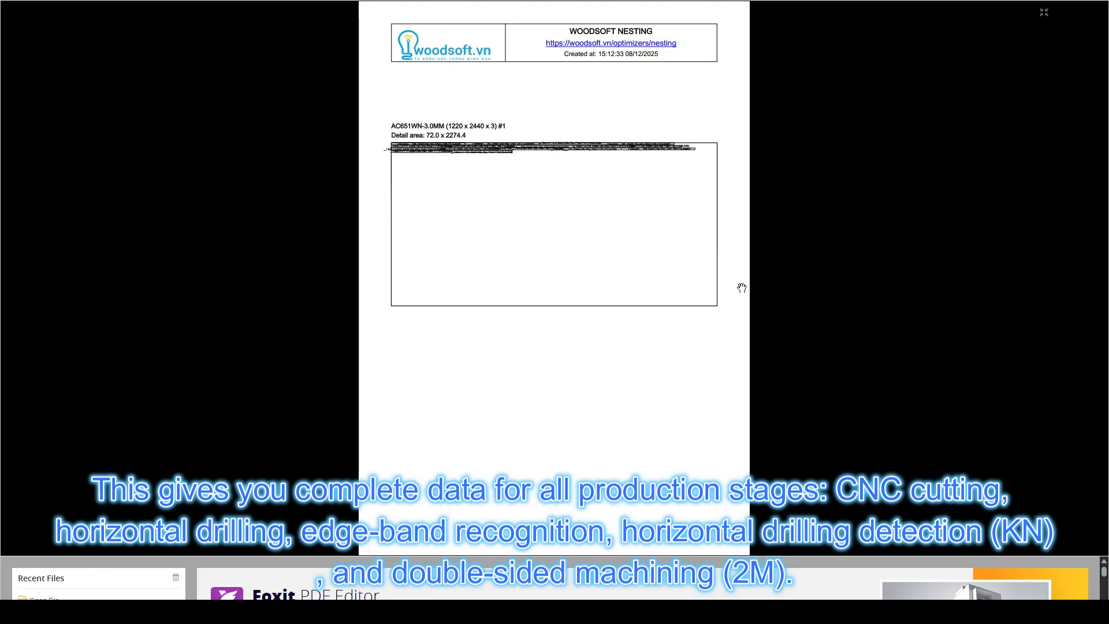
scroll(742, 288, "down", 3)
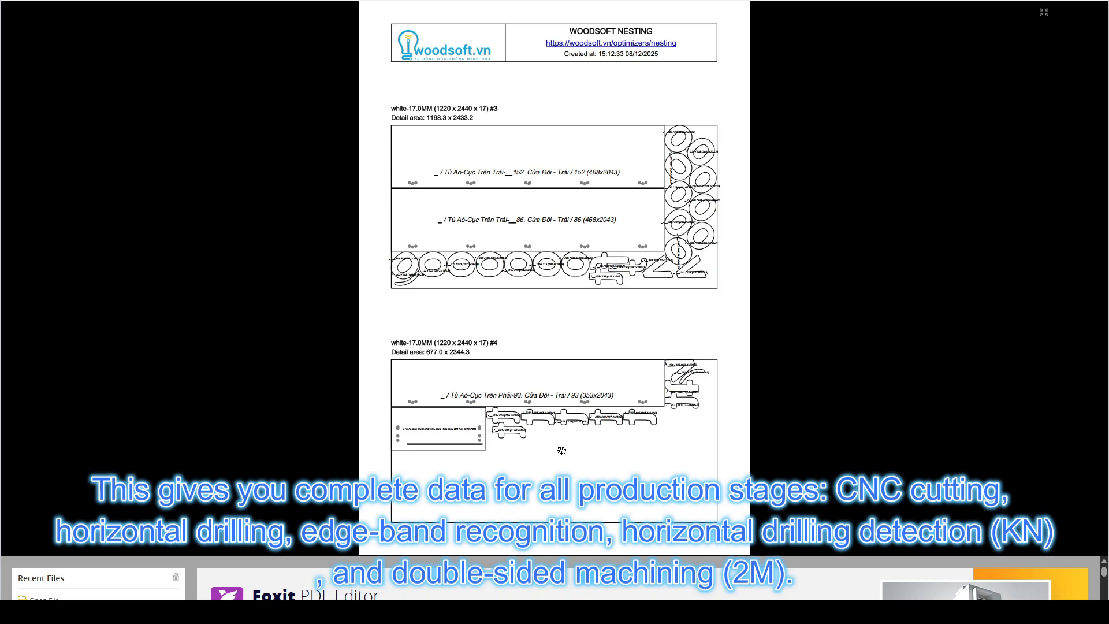
key("Escape")
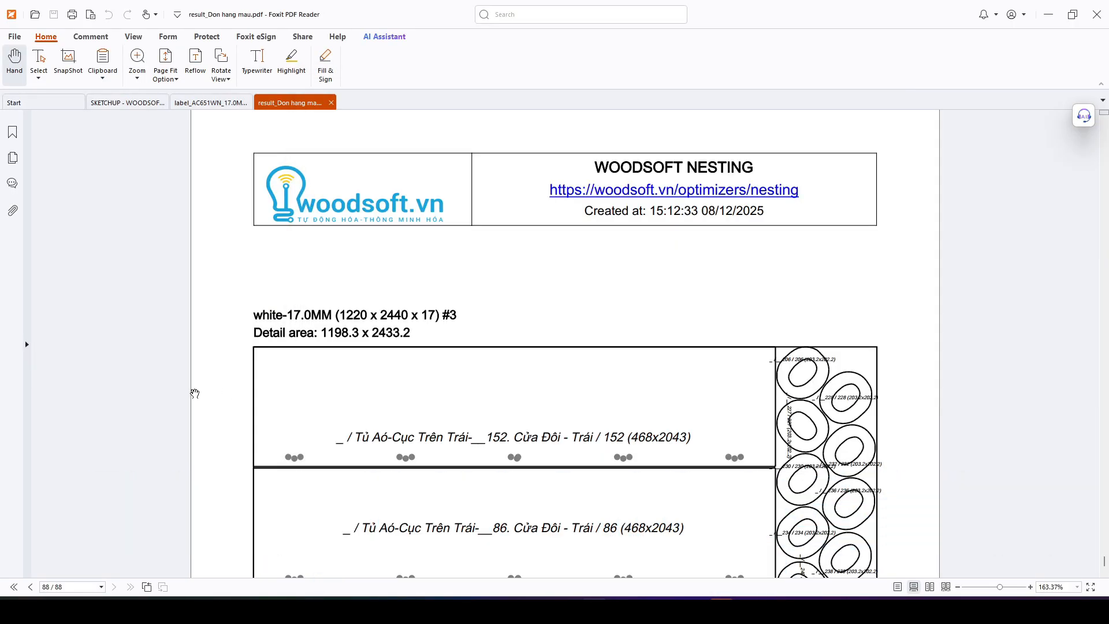
Switch back to Woodsoft Nesting and examine the tool, radius correction, start mode and end mode options of the MPR configuration.
left_click(644, 607)
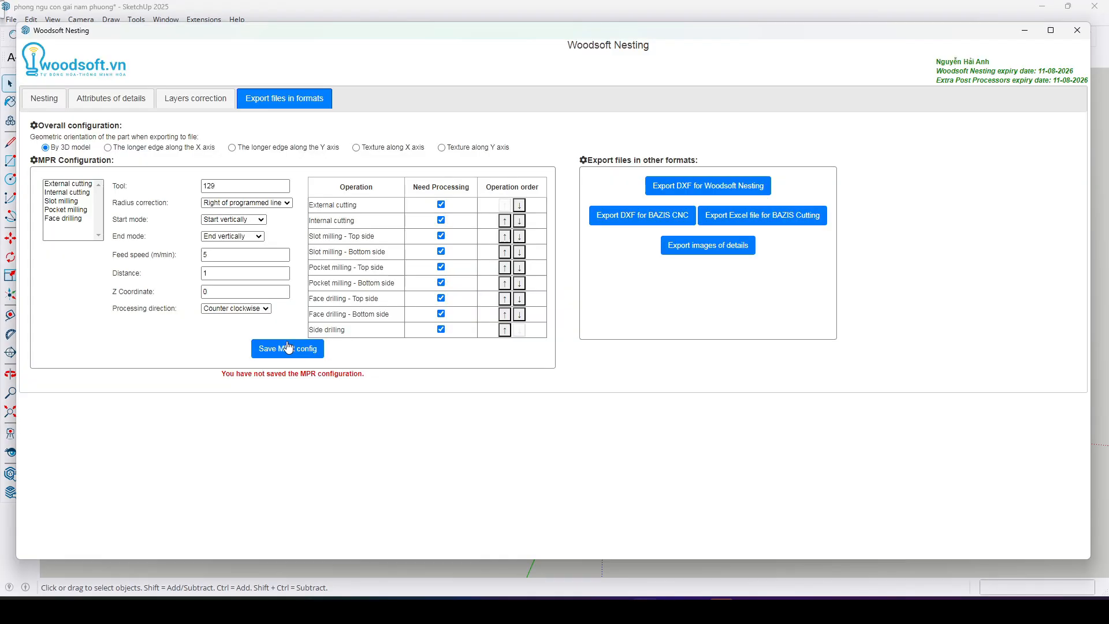
left_click(245, 186)
left_click(247, 203)
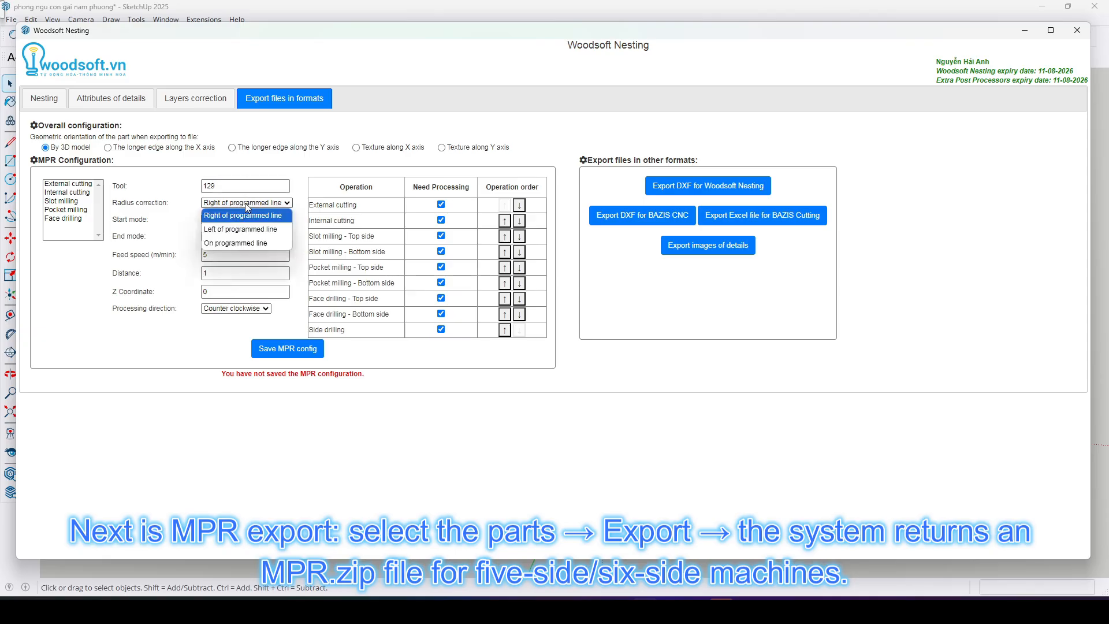
left_click(247, 203)
left_click(247, 219)
left_click(248, 220)
left_click(245, 236)
left_click(245, 236)
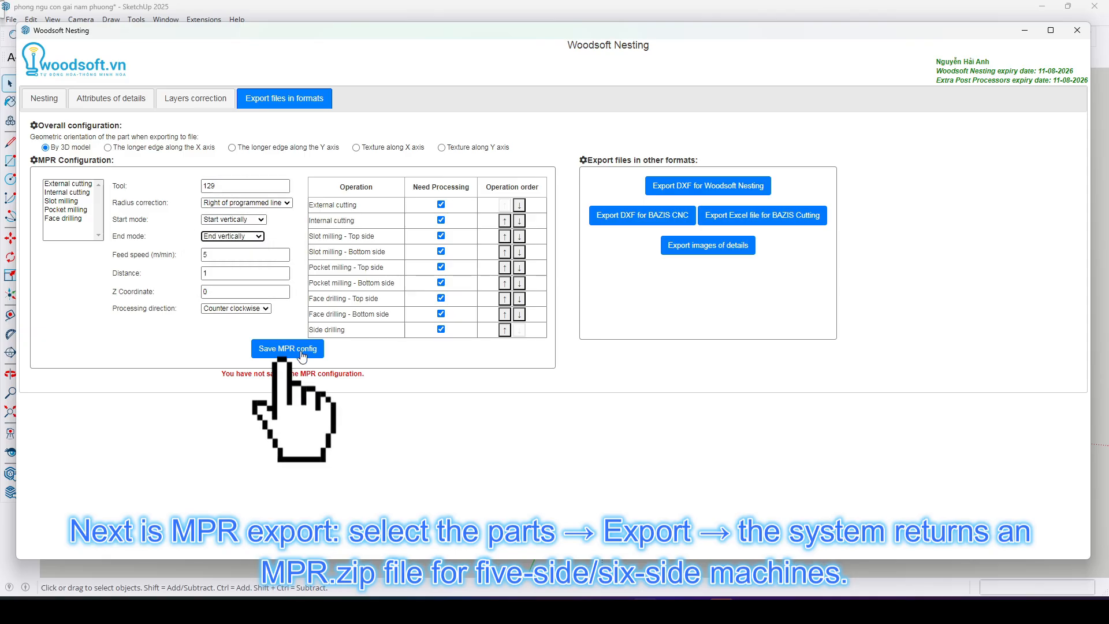